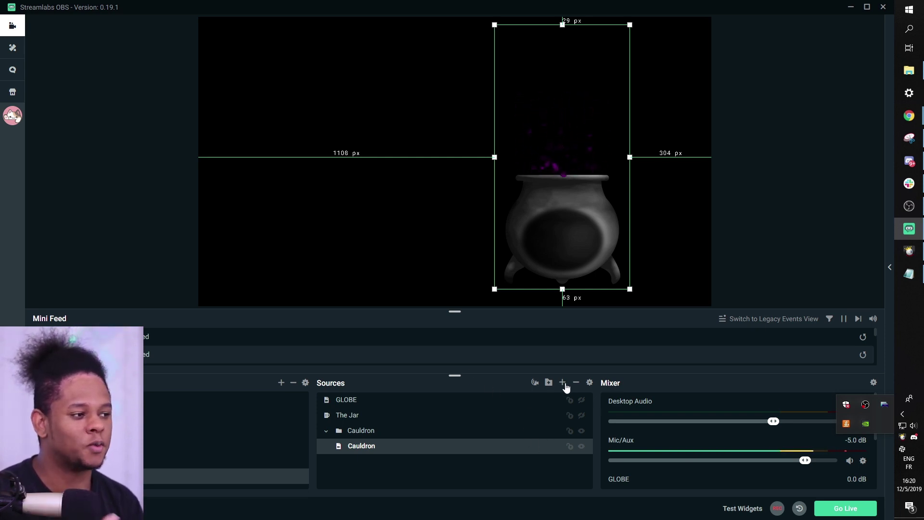
Step: Remove the old GLOBE and The Jar sources, leaving only the Cauldron group
left_click(564, 384)
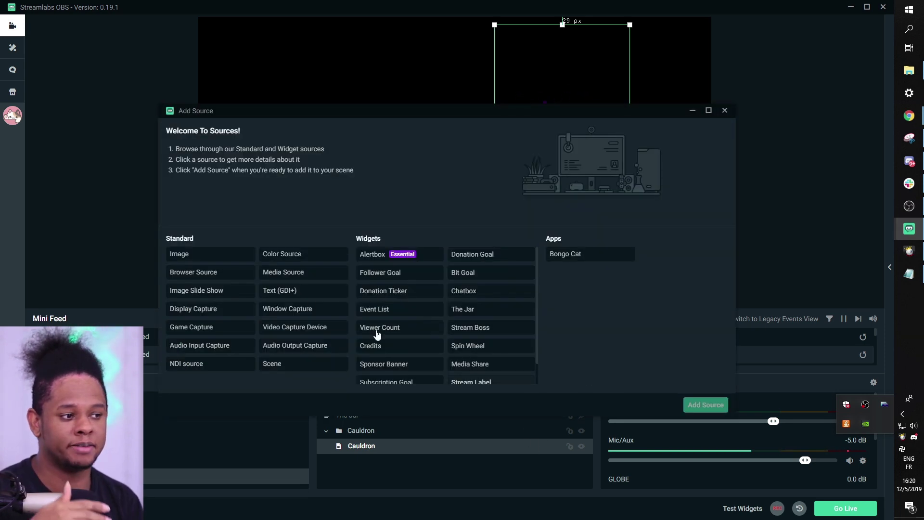
left_click(300, 274)
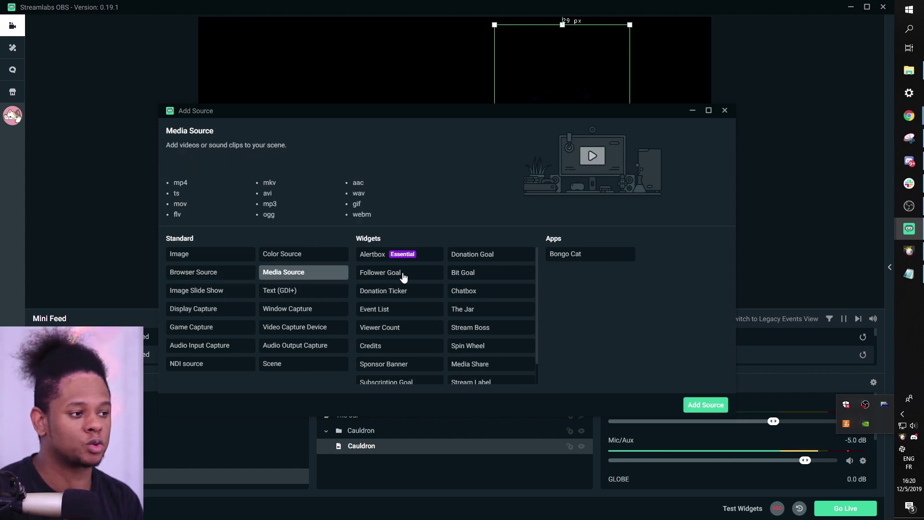
left_click(706, 405)
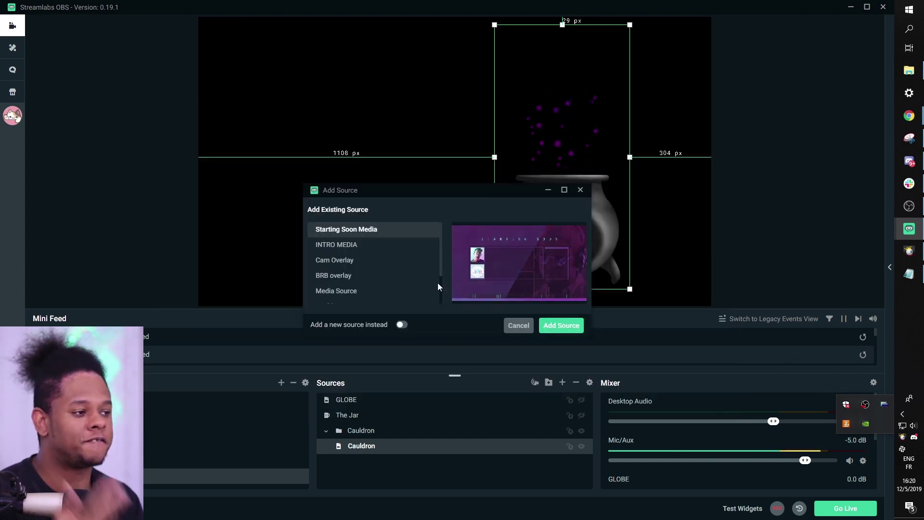
left_click(516, 326)
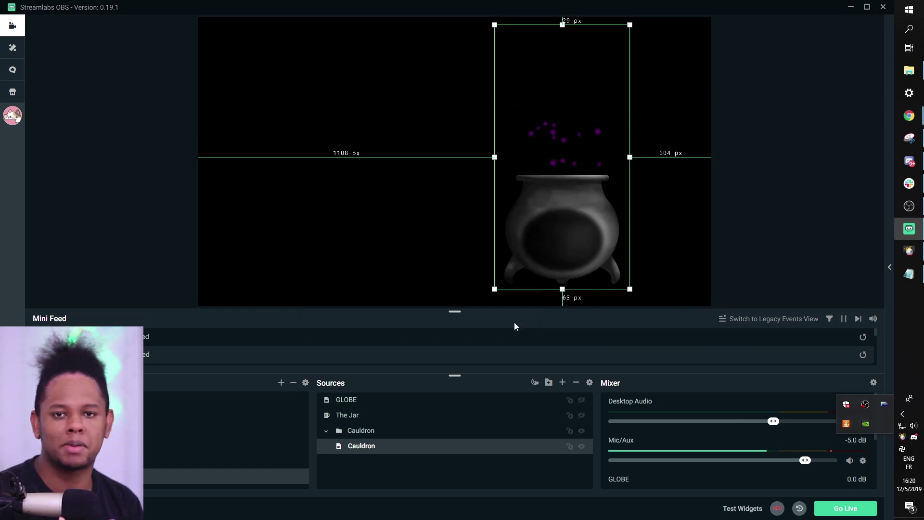
left_click(564, 384)
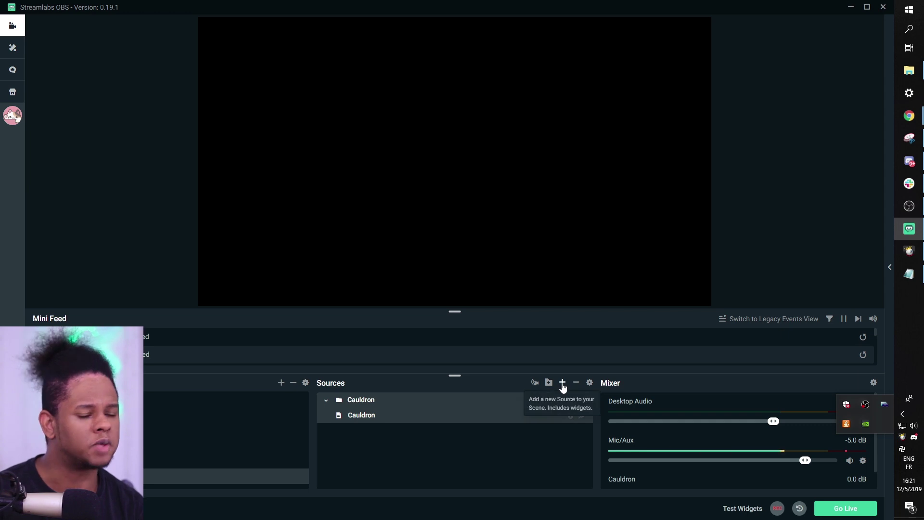
Step: Create a new Media Source named Globe
left_click(562, 384)
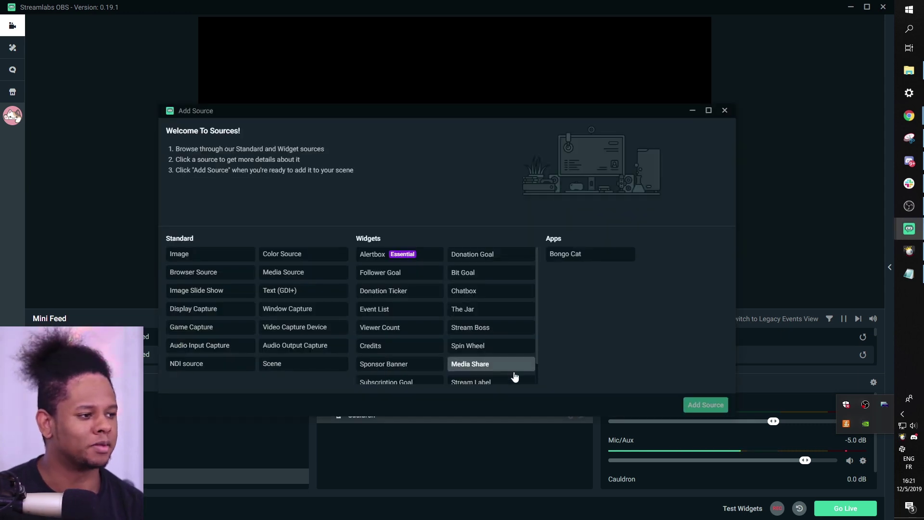
left_click(287, 276)
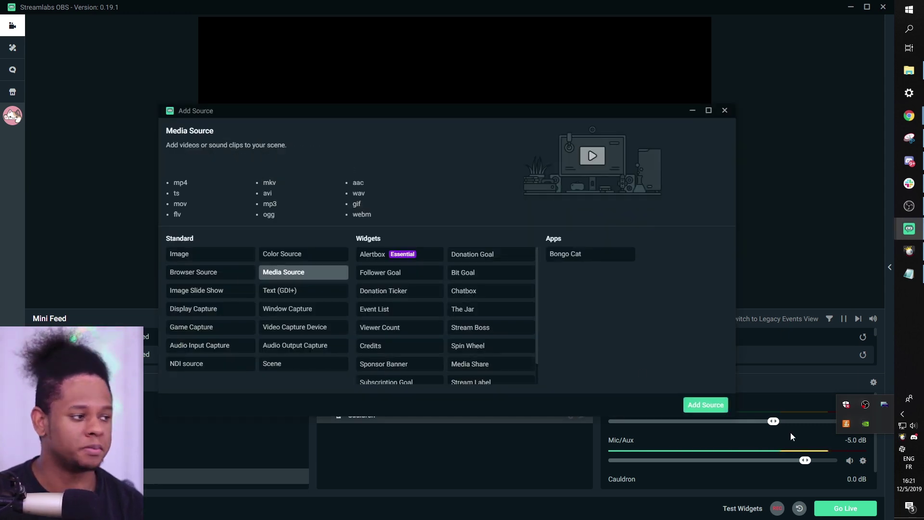
left_click(707, 409)
left_click(402, 326)
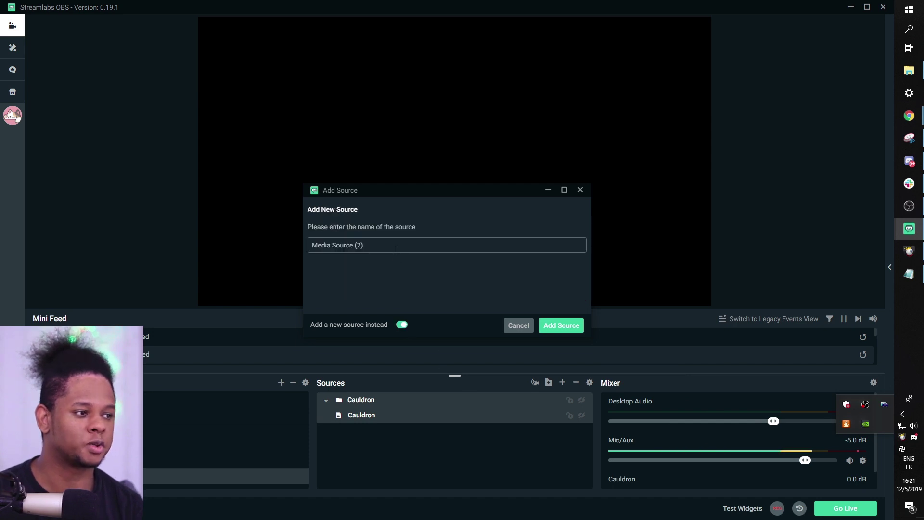
key("BackSpace")
type("Globe")
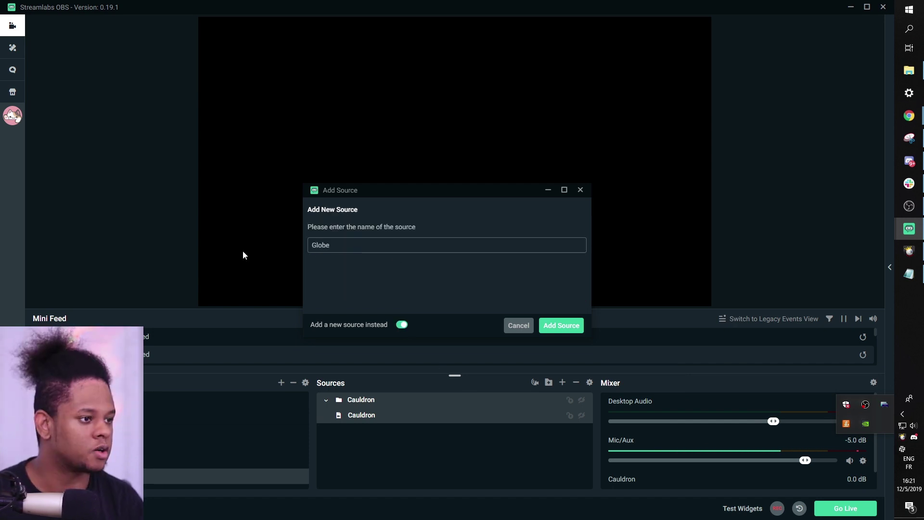
left_click(579, 328)
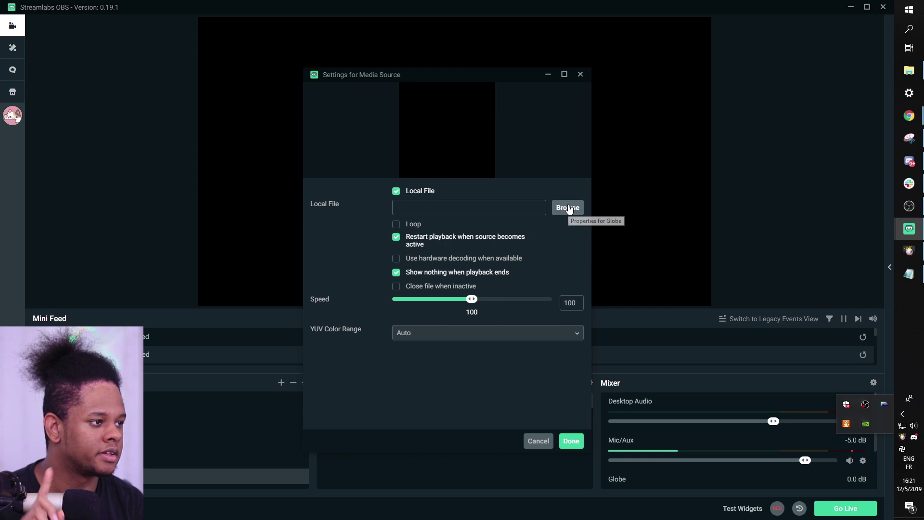
Step: Load the snowglobe .webm with Loop on and Restart playback off, then centre and enlarge it
left_click(568, 208)
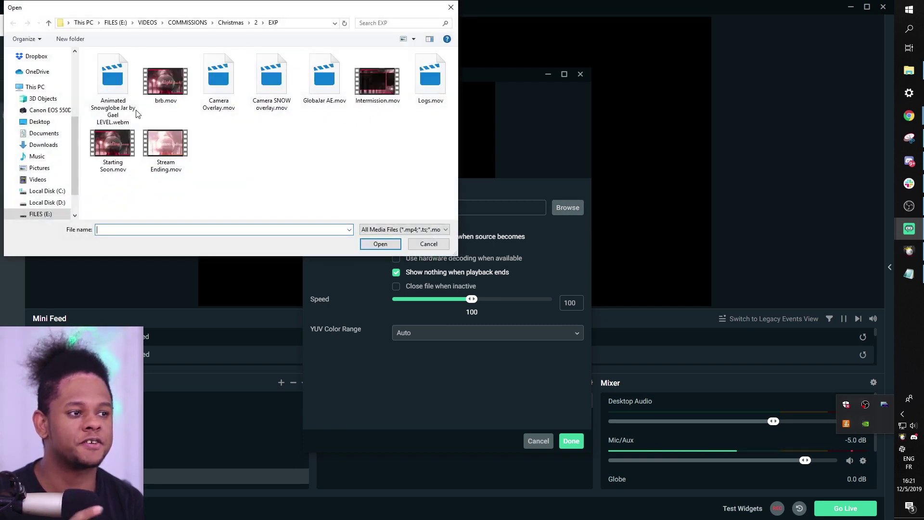
left_click(121, 113)
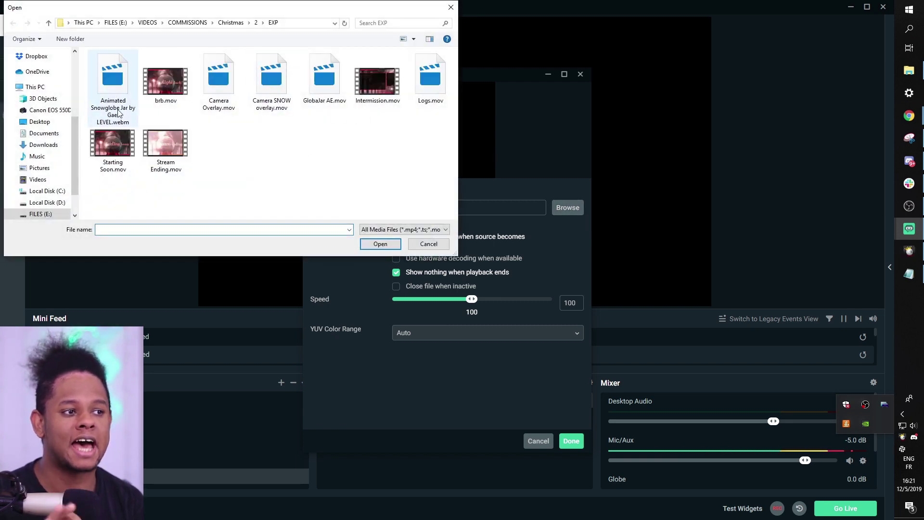
left_click(380, 244)
left_click(396, 224)
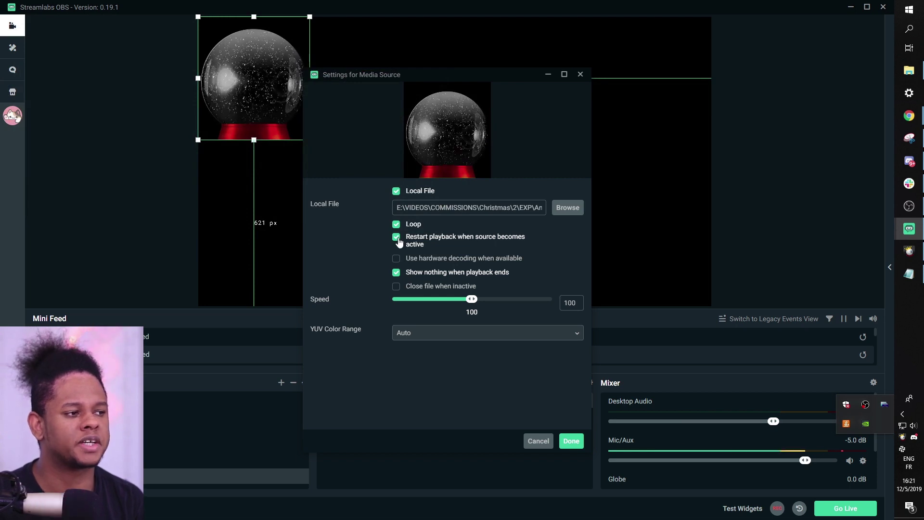
left_click(397, 237)
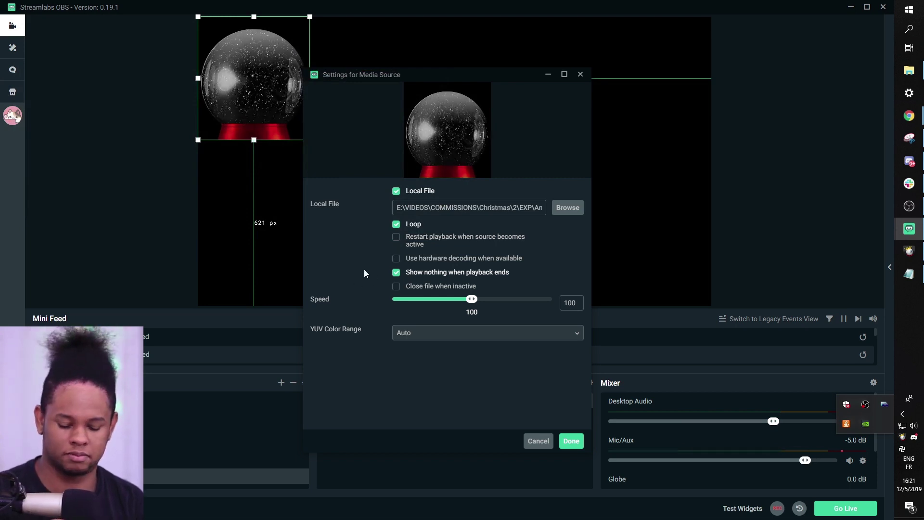
left_click(571, 441)
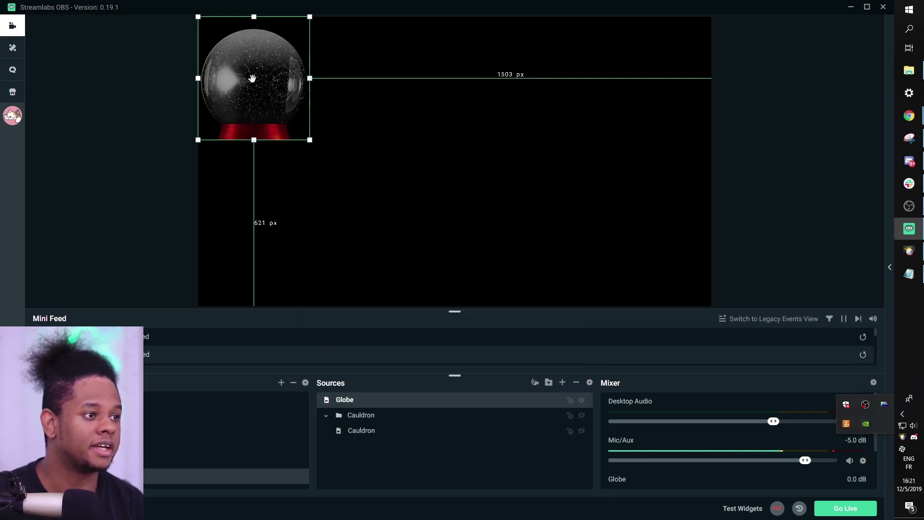
left_click_drag(251, 76, 362, 191)
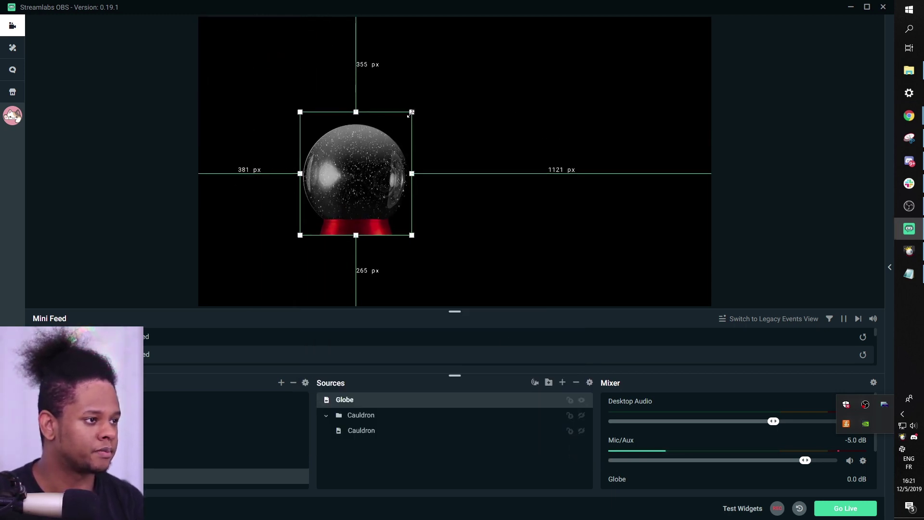
left_click_drag(413, 113, 440, 81)
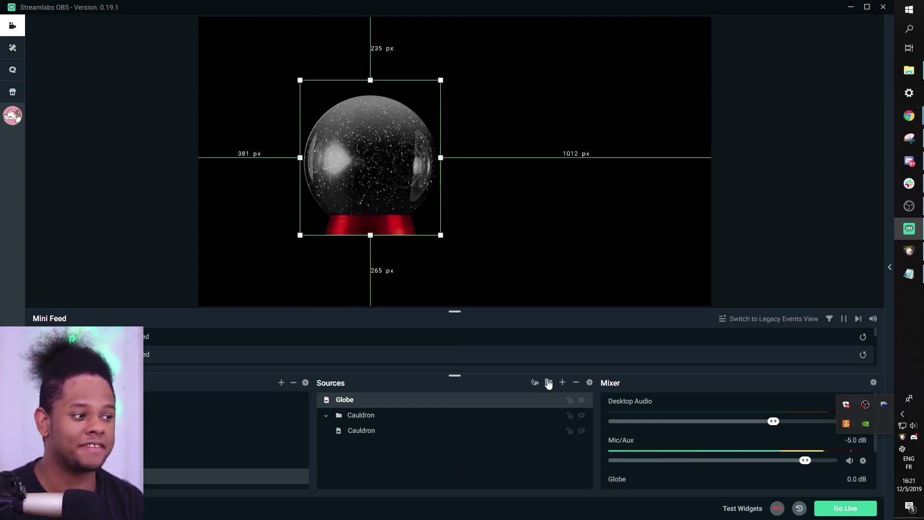
Step: Add a tip jar widget source named The Jar with its default settings
left_click(562, 384)
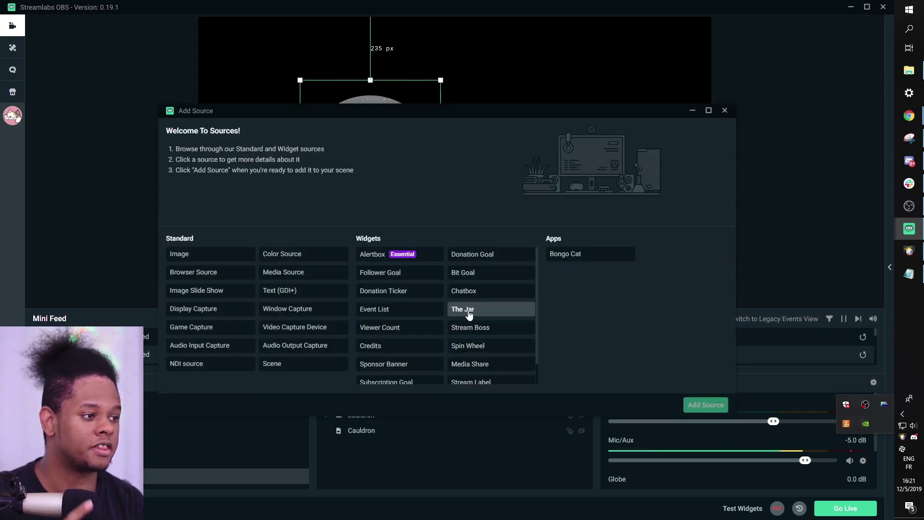
left_click(464, 309)
left_click(705, 406)
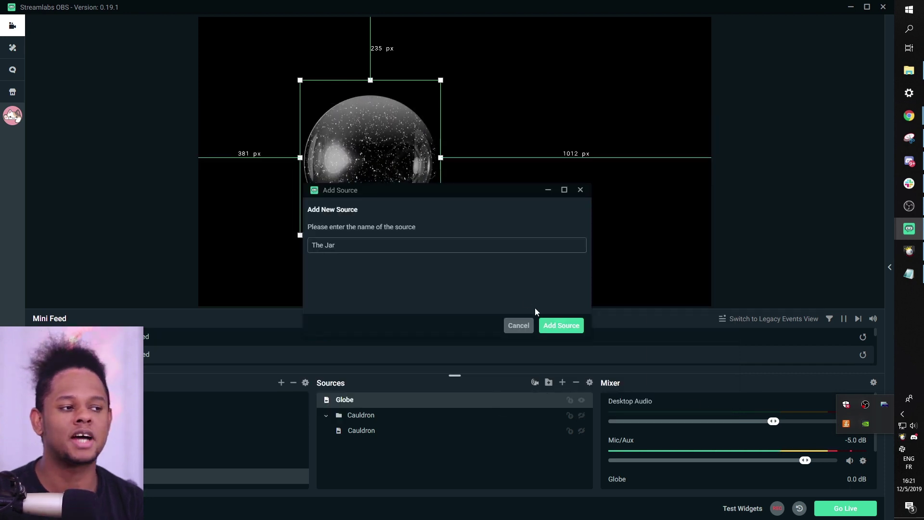
left_click(563, 326)
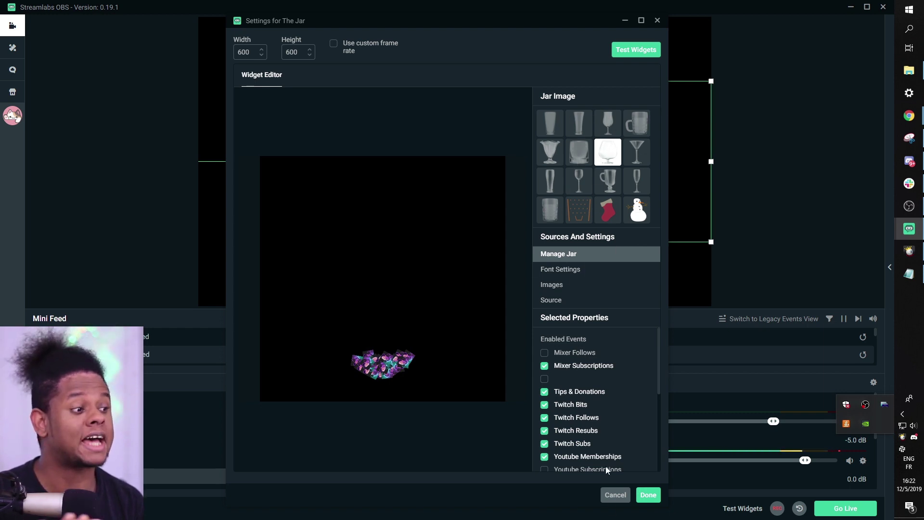
left_click(648, 495)
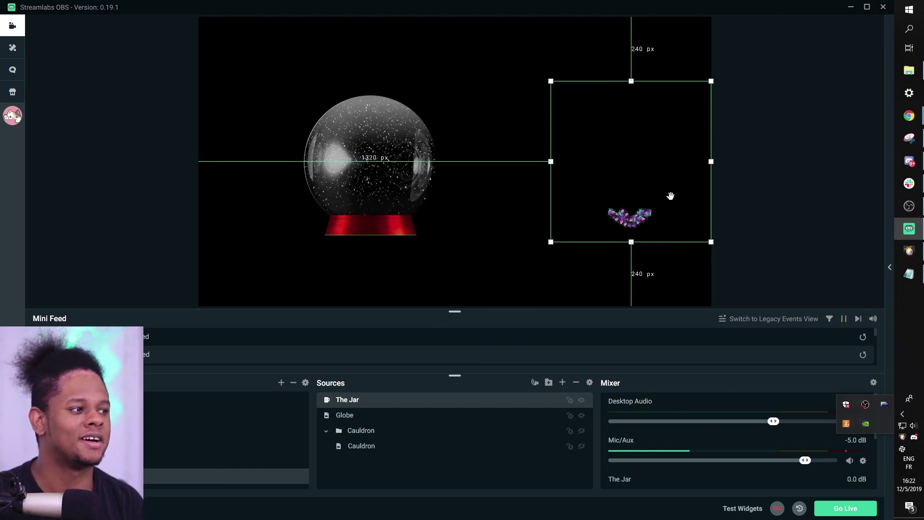
Step: In the Streamlabs dashboard, search 'jar', open Tip Jar settings and scroll to its custom JS
left_click(909, 116)
left_click(139, 304)
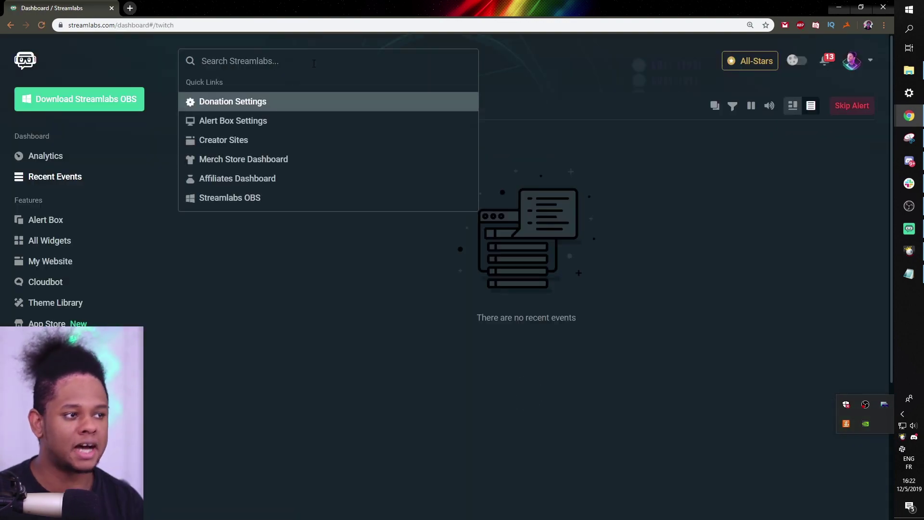
type("jar")
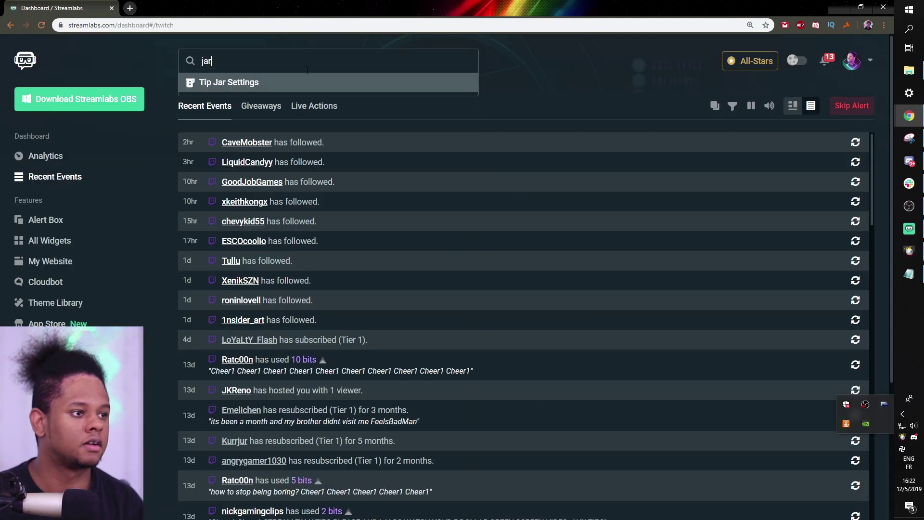
left_click(290, 83)
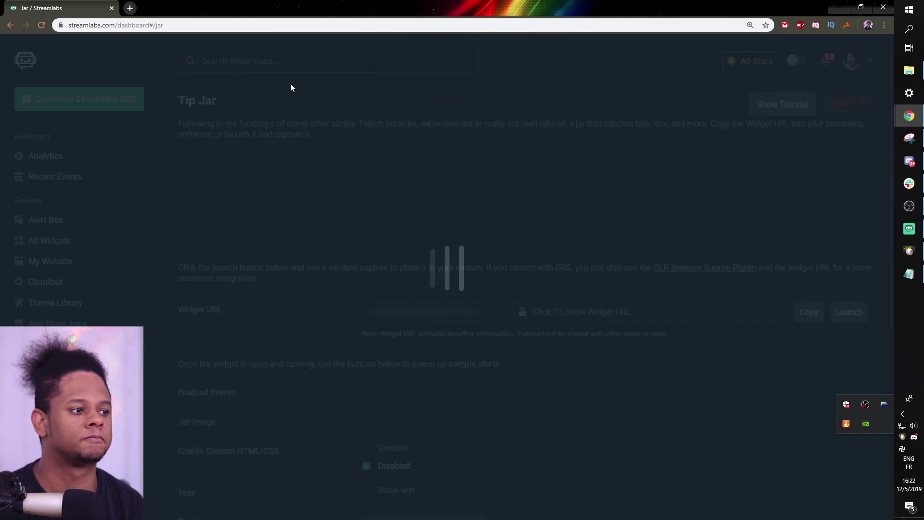
scroll(290, 170, "down", 9)
scroll(217, 238, "up", 5)
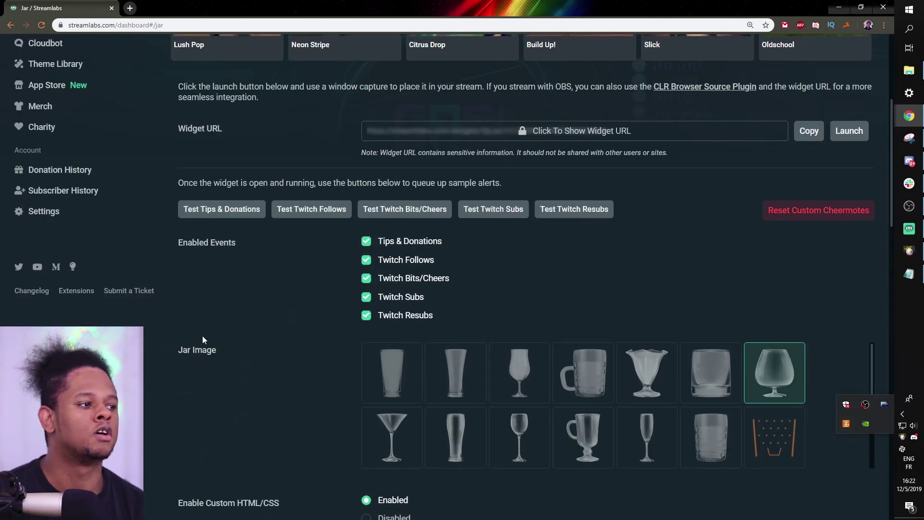
scroll(215, 319, "down", 2)
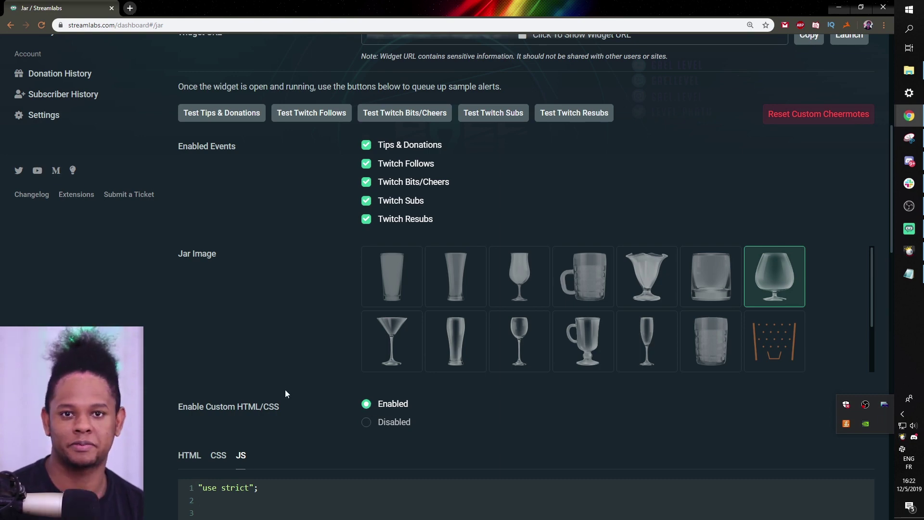
scroll(123, 313, "down", 5)
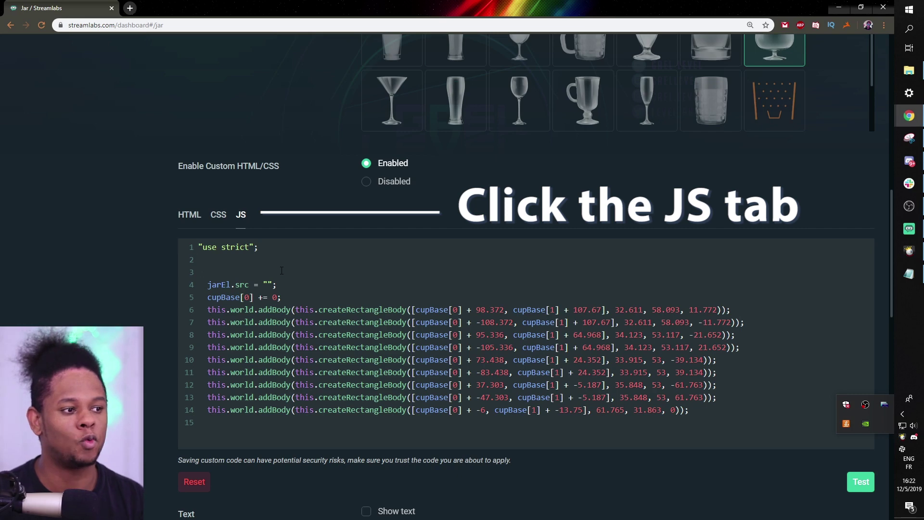
Step: Delete all of the Jar's existing custom JavaScript
left_click(282, 270)
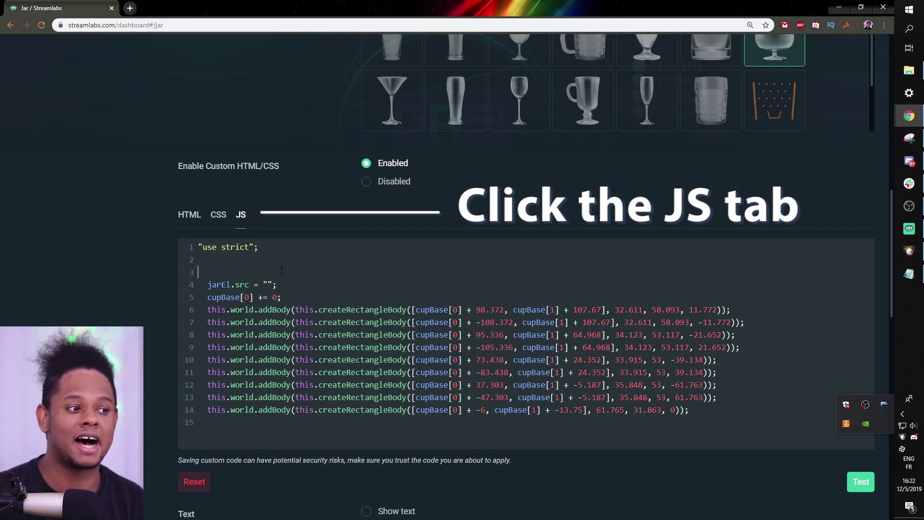
key("ctrl+a")
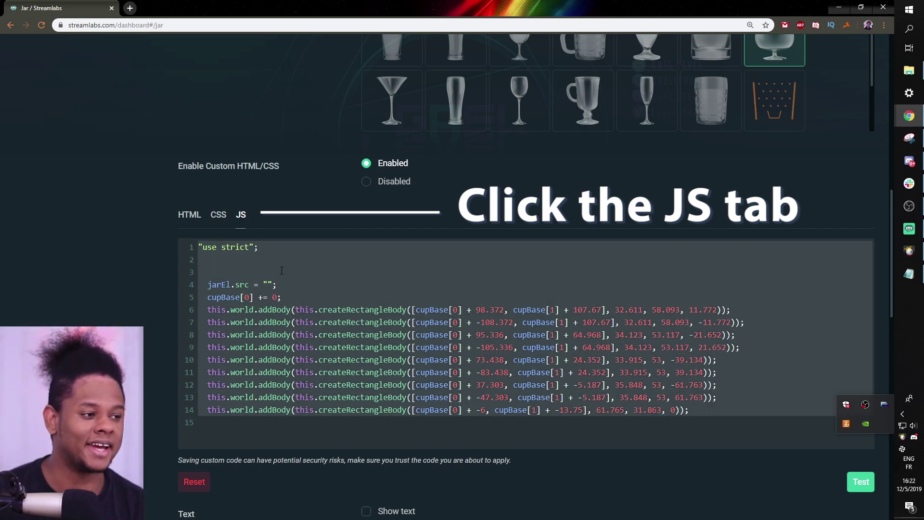
key("BackSpace")
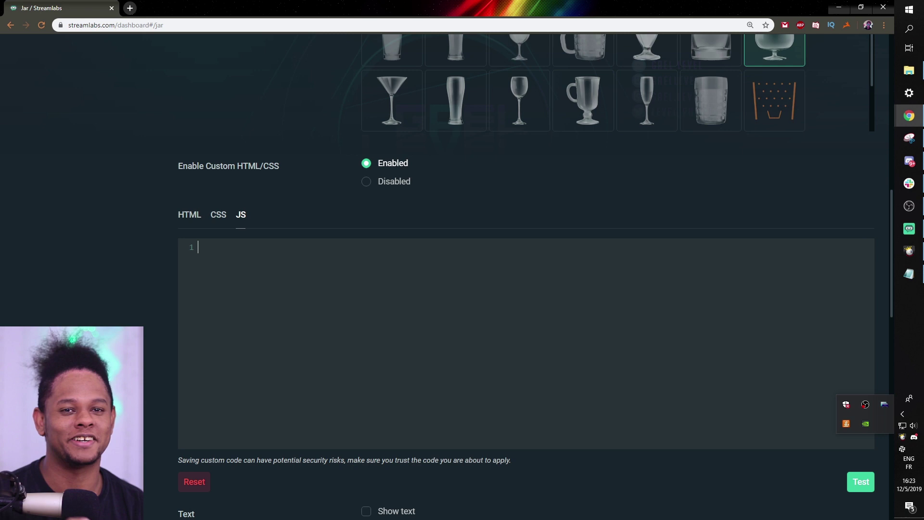
scroll(268, 288, "down", 1)
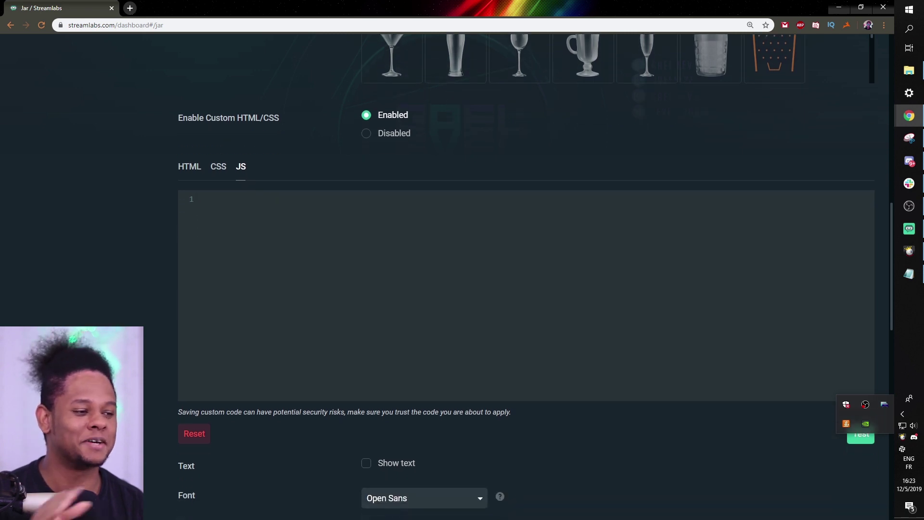
Step: Reset the Jar's JavaScript to its default code
left_click(194, 434)
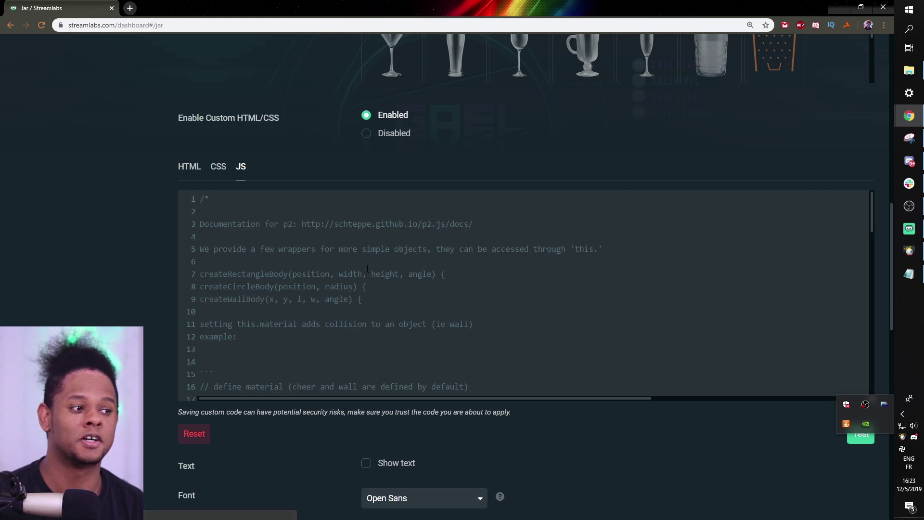
scroll(345, 294, "down", 10)
scroll(344, 294, "down", 5)
scroll(345, 295, "up", 5)
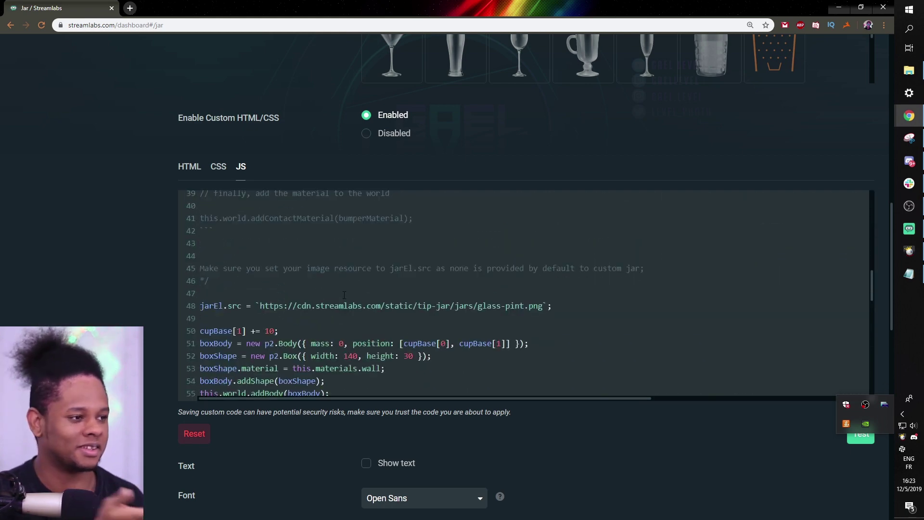
scroll(344, 295, "down", 3)
scroll(344, 295, "up", 3)
scroll(335, 335, "up", 15)
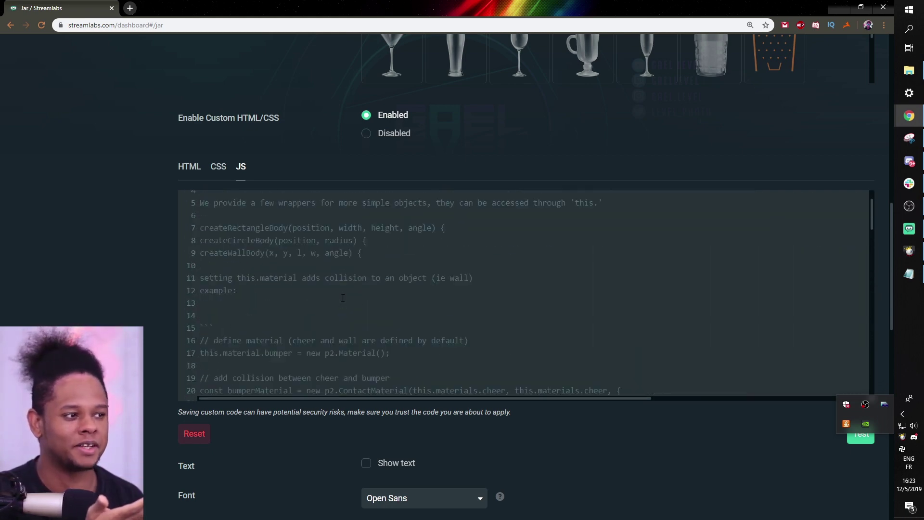
scroll(310, 371, "down", 6)
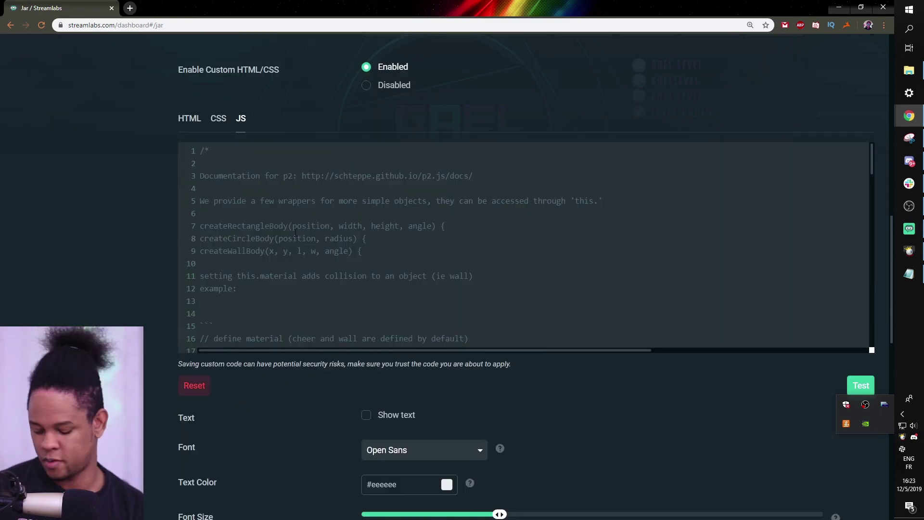
Step: Delete the default code, leaving the JS editor empty, and bring up Globe code.txt
left_click(298, 230)
key("ctrl+a")
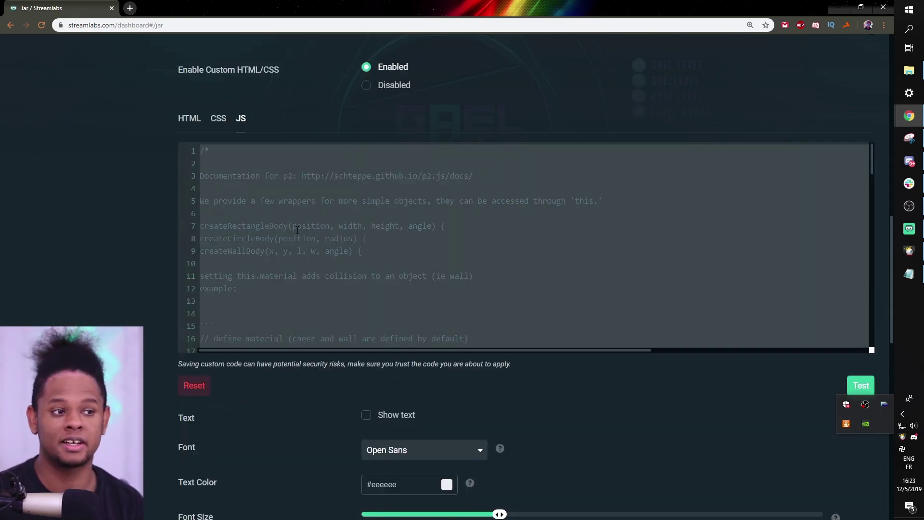
key("BackSpace")
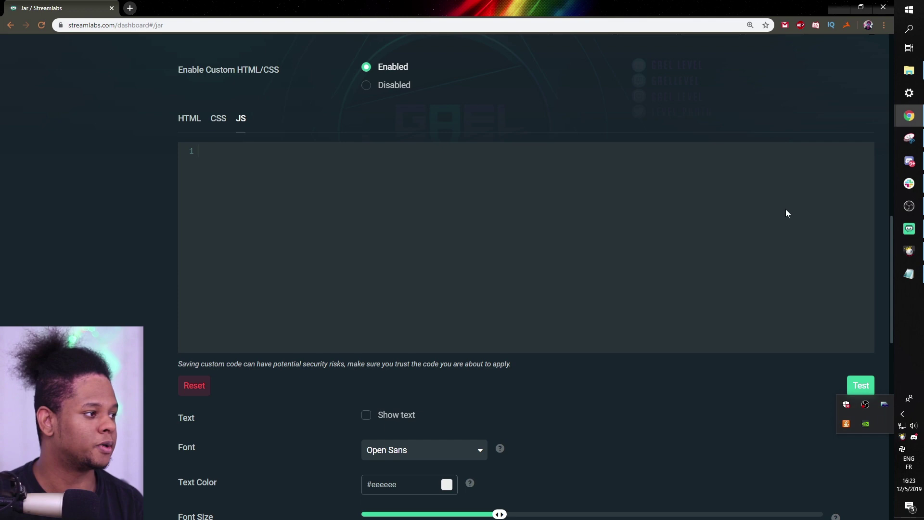
left_click(917, 274)
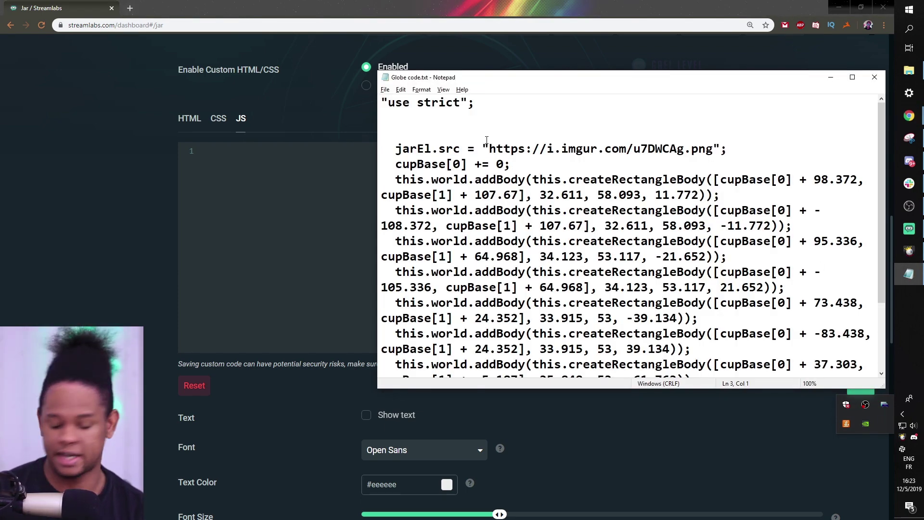
Step: Select the entire contents of Globe code.txt for copying
key("ctrl+a")
key("ctrl+c")
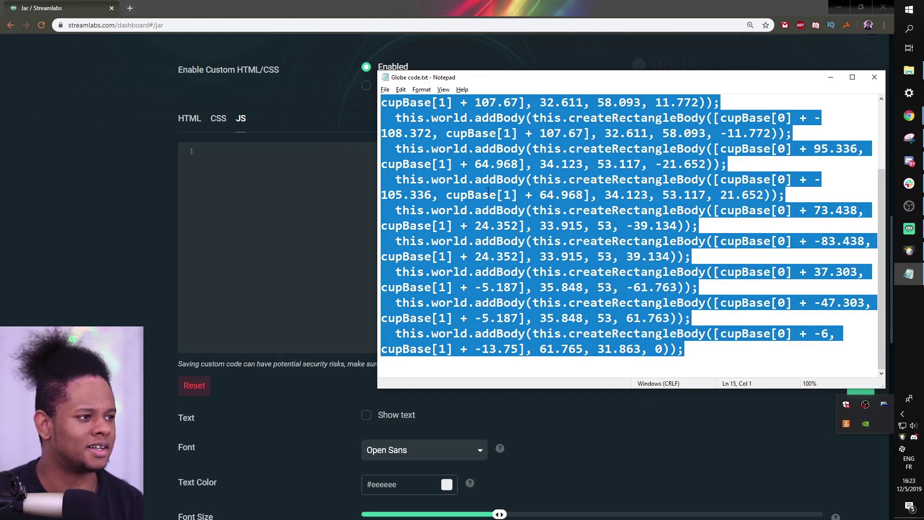
Step: Paste the globe code into the Jar's JavaScript and empty the image URL on line 4
left_click(268, 184)
key("ctrl+v")
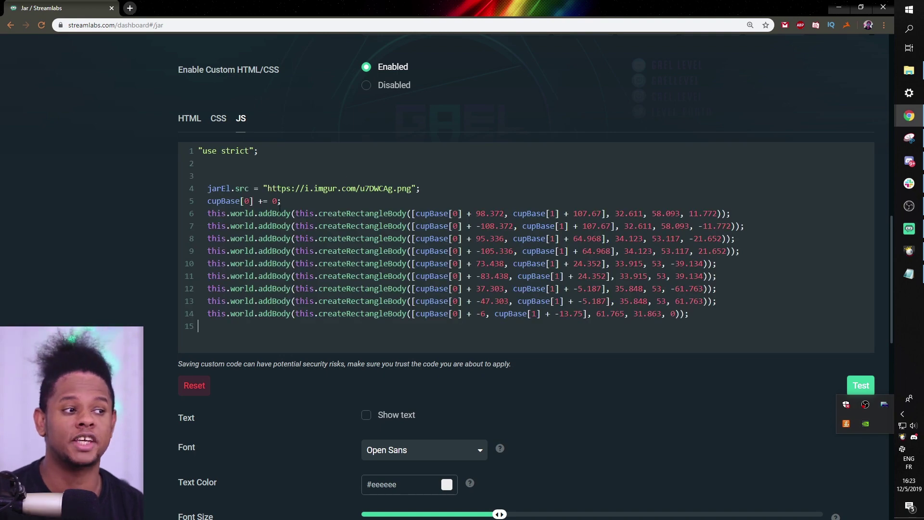
left_click_drag(350, 181, 402, 188)
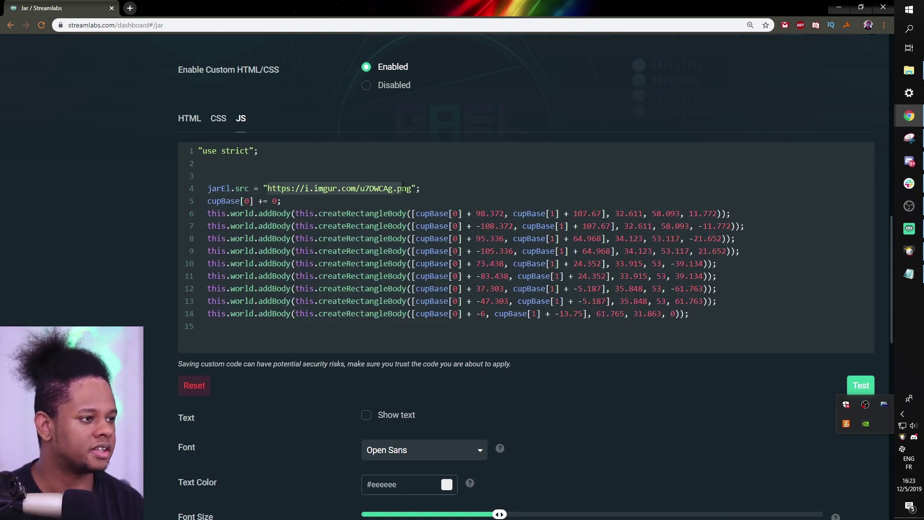
key("BackSpace")
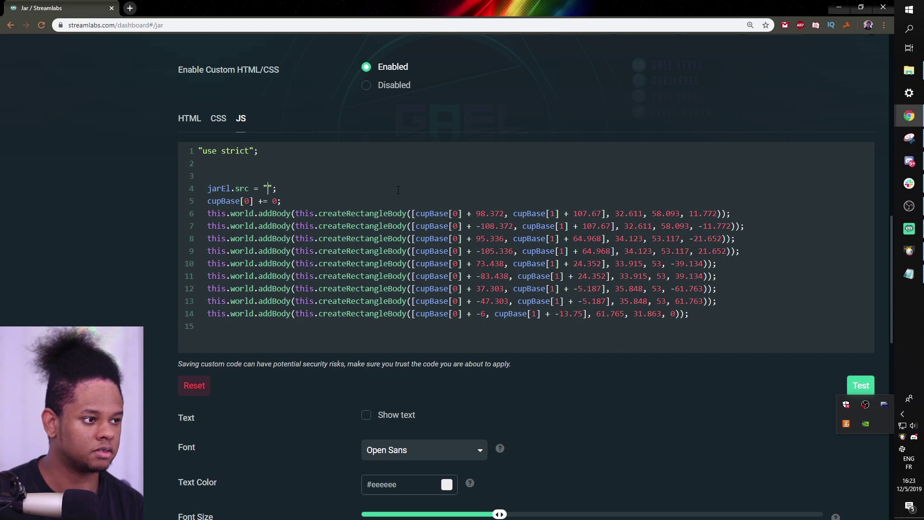
scroll(184, 297, "down", 13)
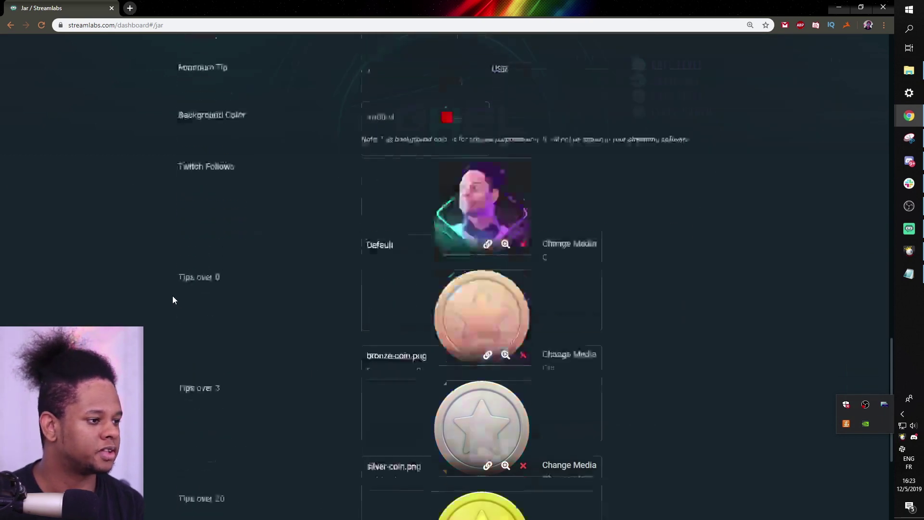
Step: Save the Tip Jar settings and switch to Streamlabs OBS
left_click(525, 502)
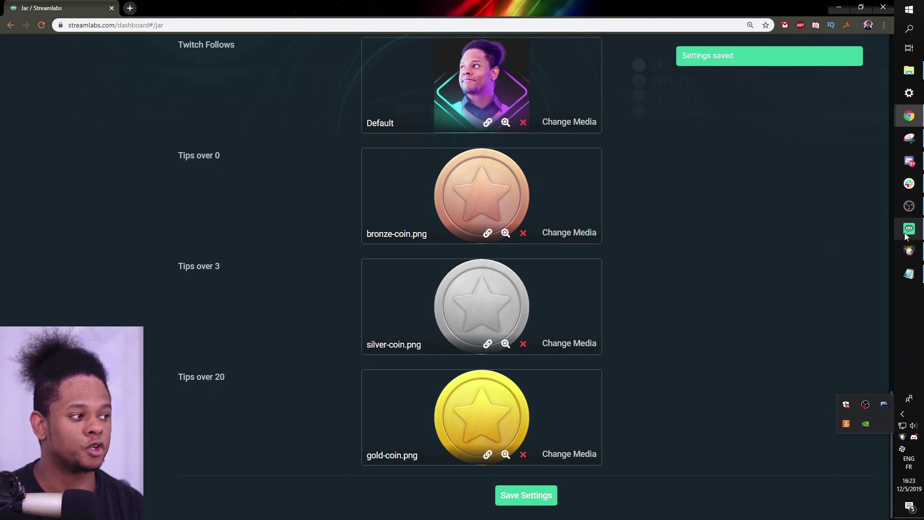
mouse_move(910, 233)
left_click(884, 244)
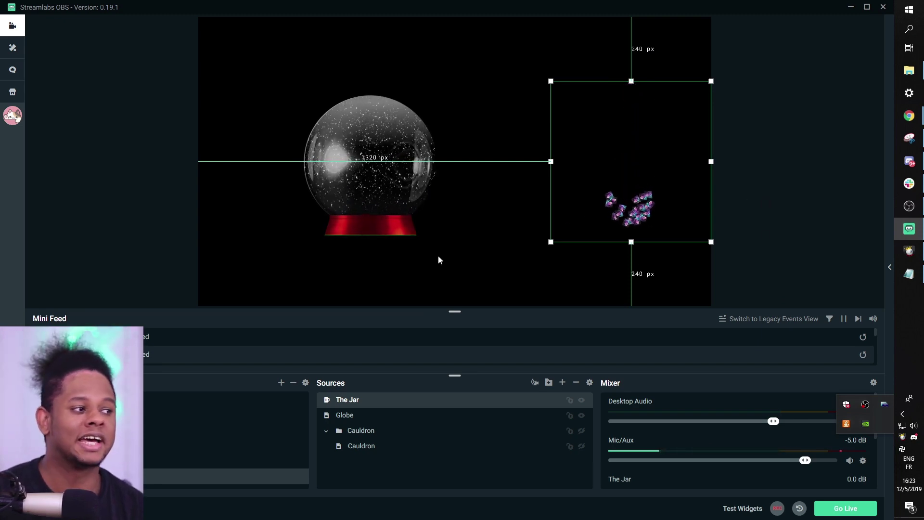
Step: Send two test Twitch follow alerts from the Tip Jar page, then return to Streamlabs OBS
key("alt+Tab")
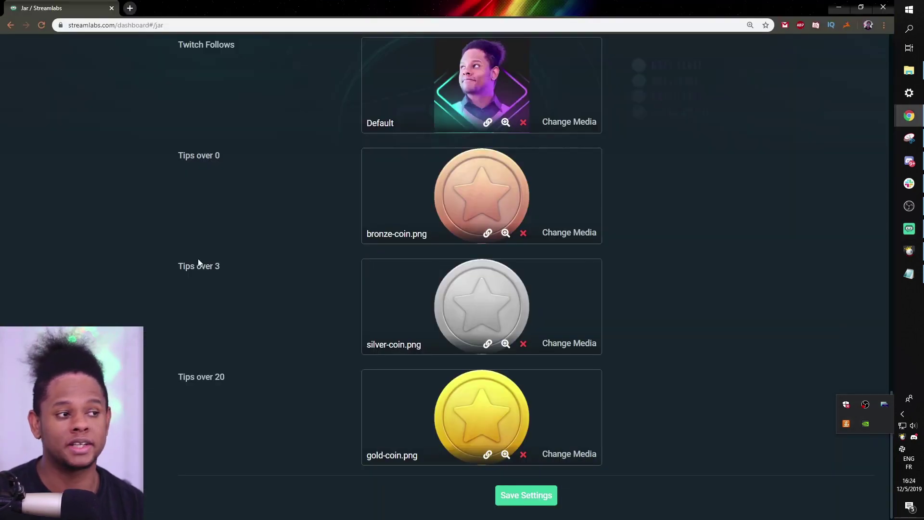
scroll(215, 256, "up", 15)
scroll(216, 257, "up", 4)
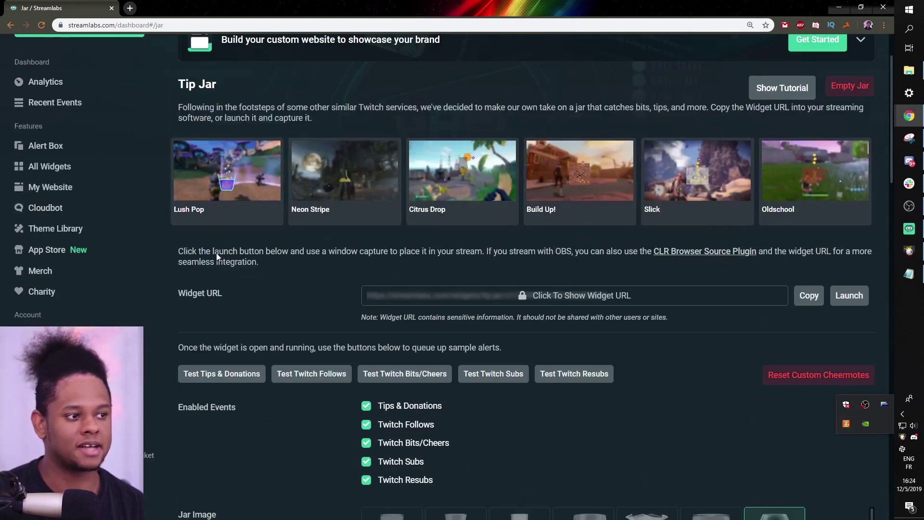
scroll(217, 253, "down", 5)
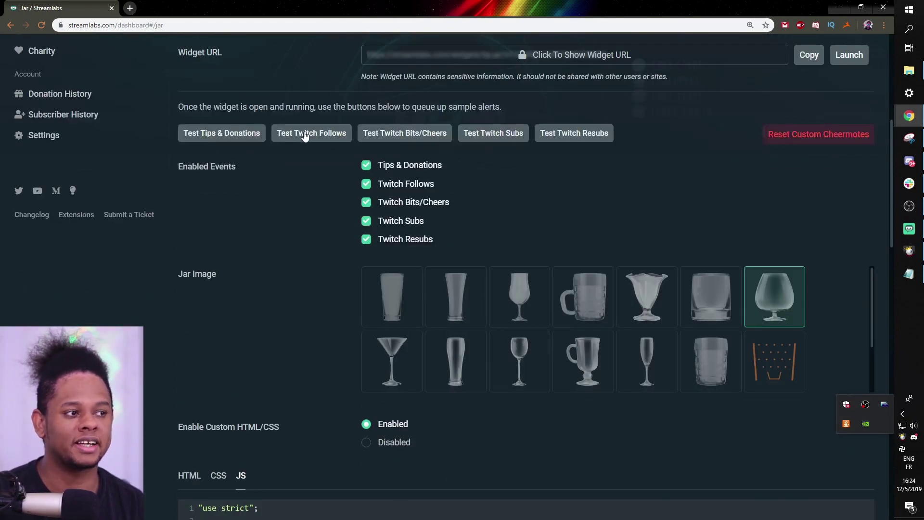
left_click(304, 135)
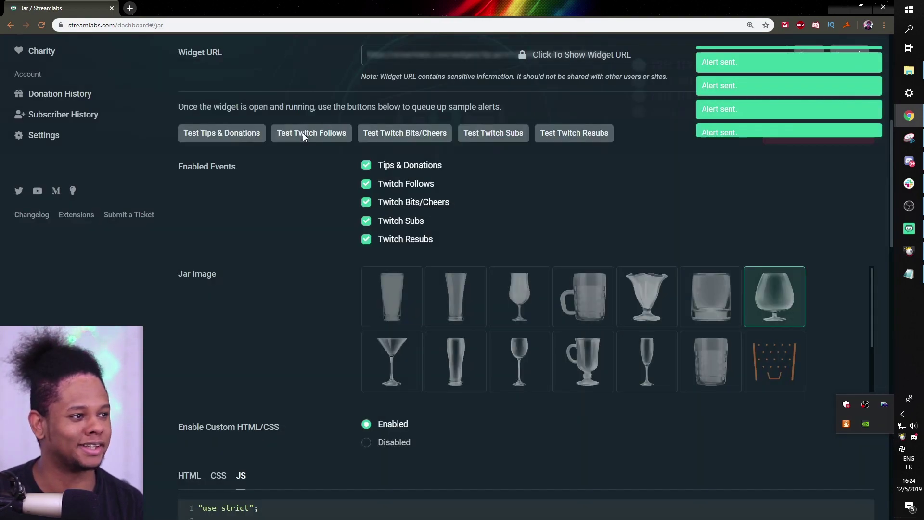
left_click(304, 137)
key("alt+Tab")
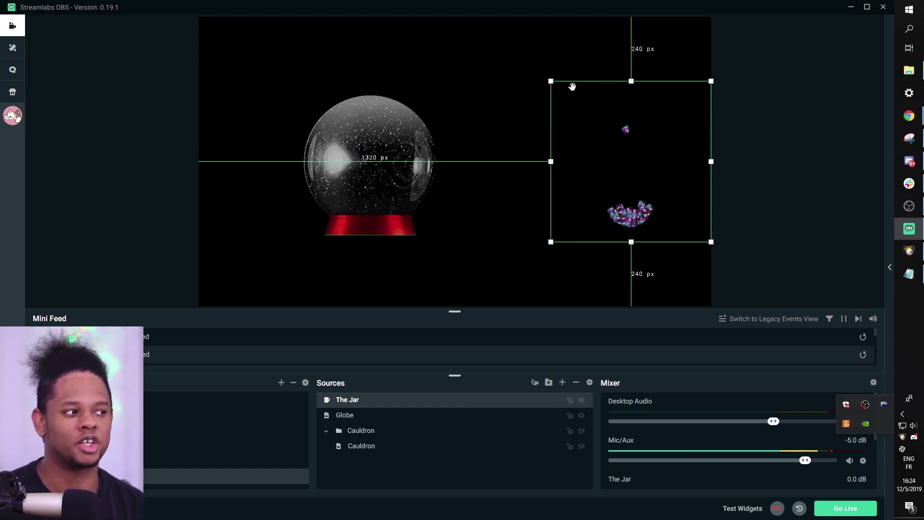
Step: Enlarge The Jar from its top-left corner and move it toward the lower right
left_click_drag(551, 81, 409, 62)
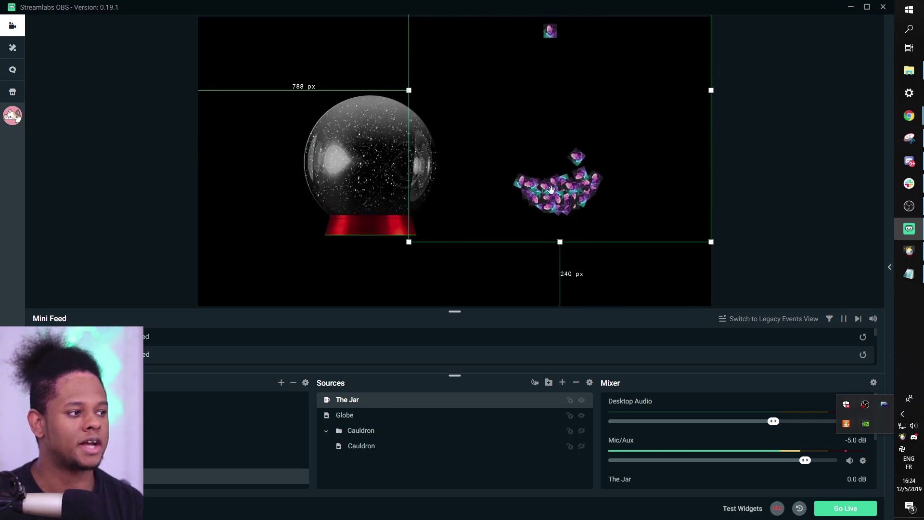
left_click_drag(571, 201, 625, 248)
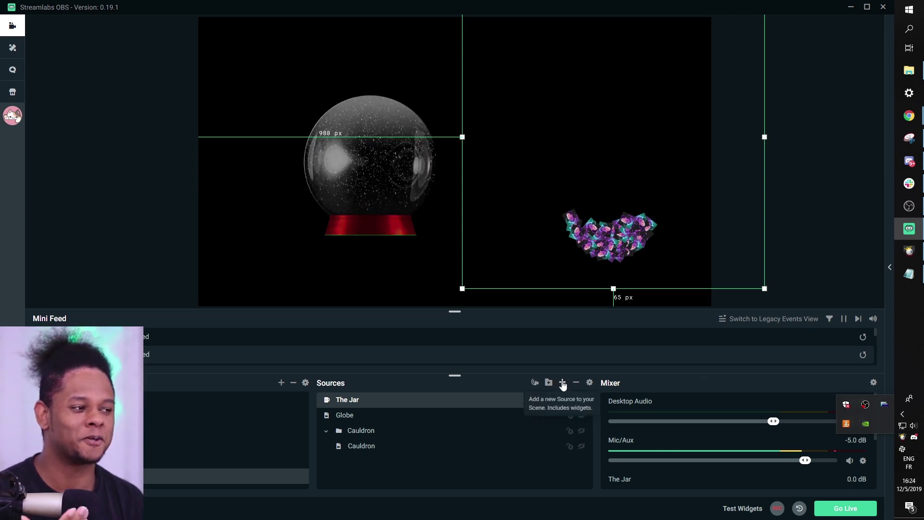
left_click(563, 383)
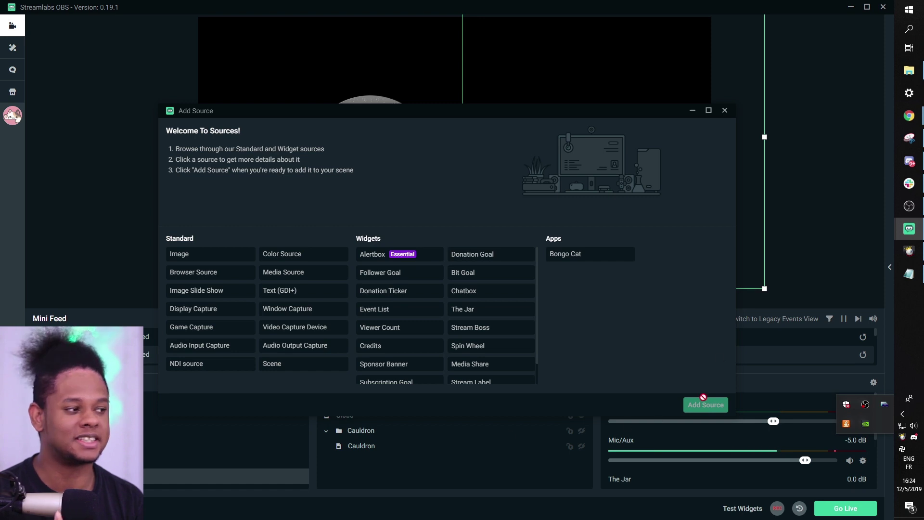
left_click(725, 111)
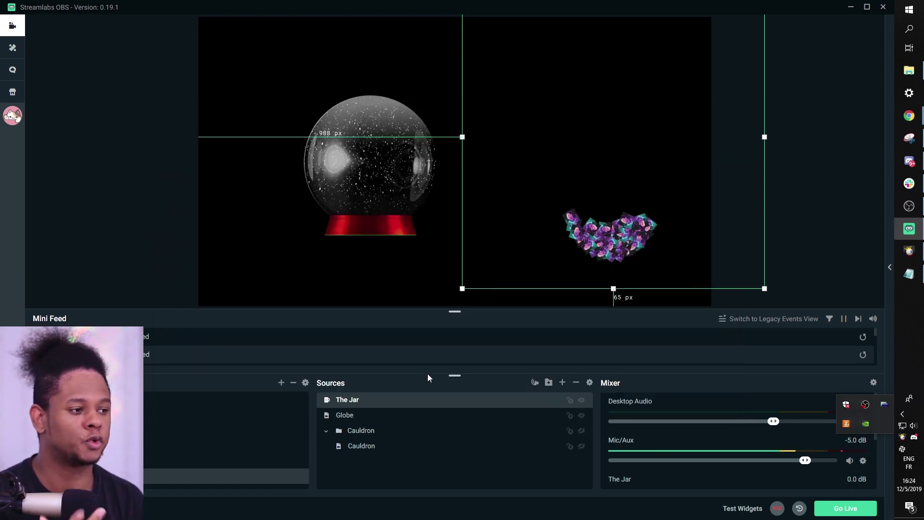
Step: Drag the Globe over the tip jar, shrink The Jar to fit inside, and move The Jar below Globe in Sources
left_click_drag(365, 167, 651, 280)
left_click(535, 233)
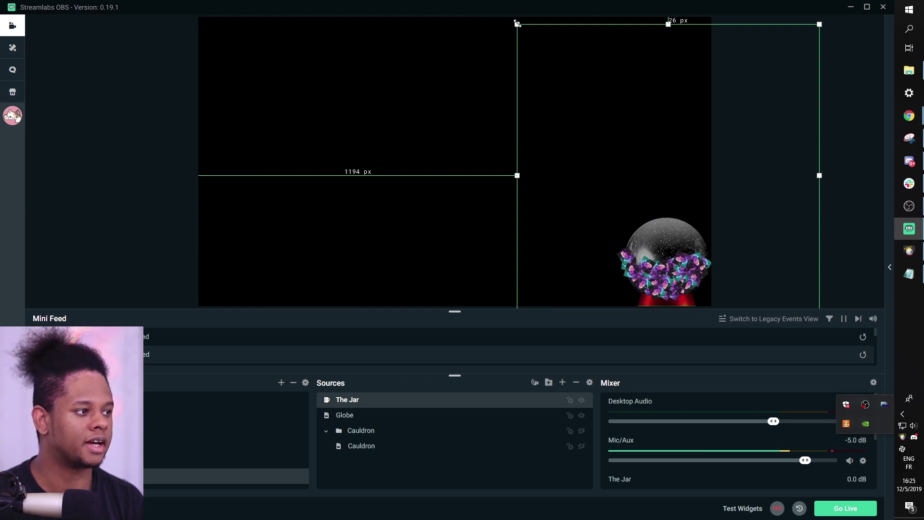
left_click_drag(518, 23, 544, 74)
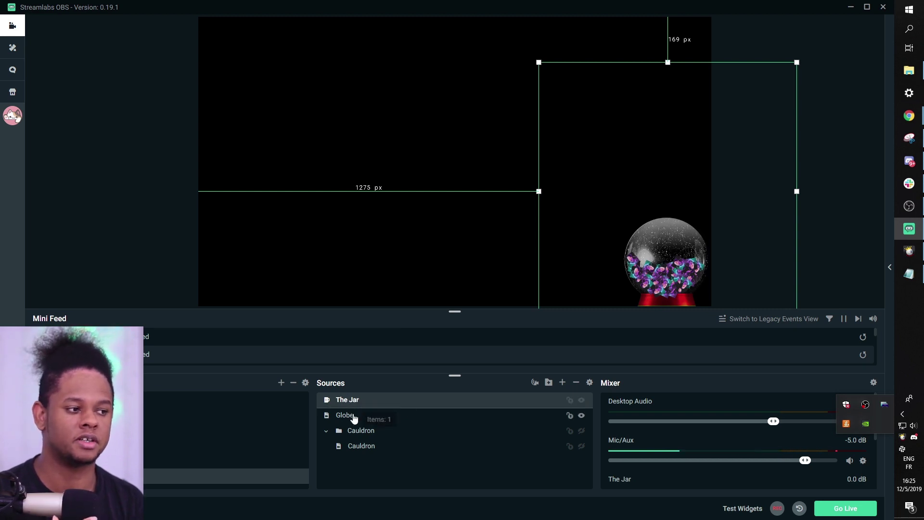
left_click_drag(354, 418, 354, 421)
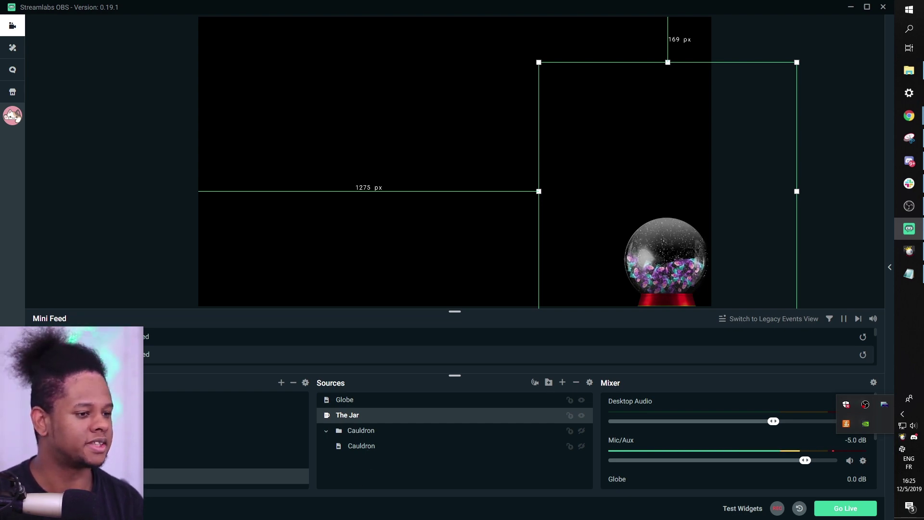
left_click(226, 430)
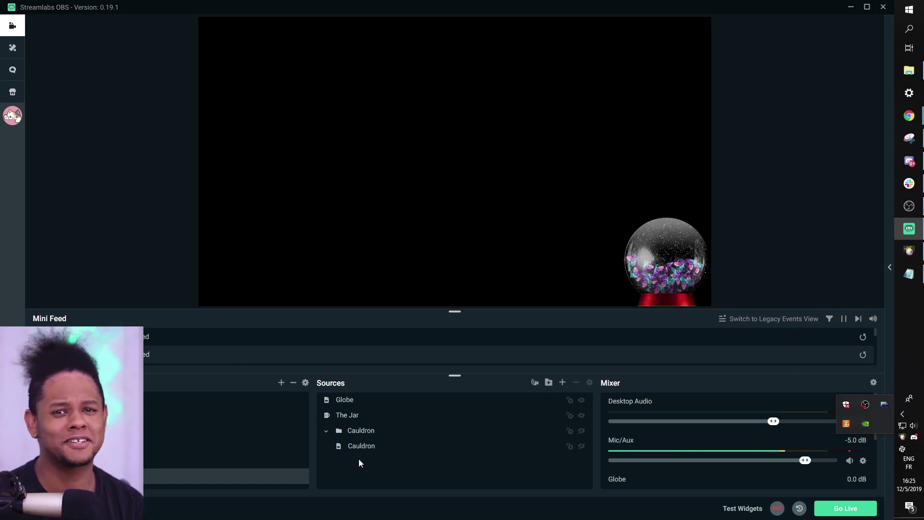
Step: Add a Color Correction filter to the Globe source
left_click(350, 405)
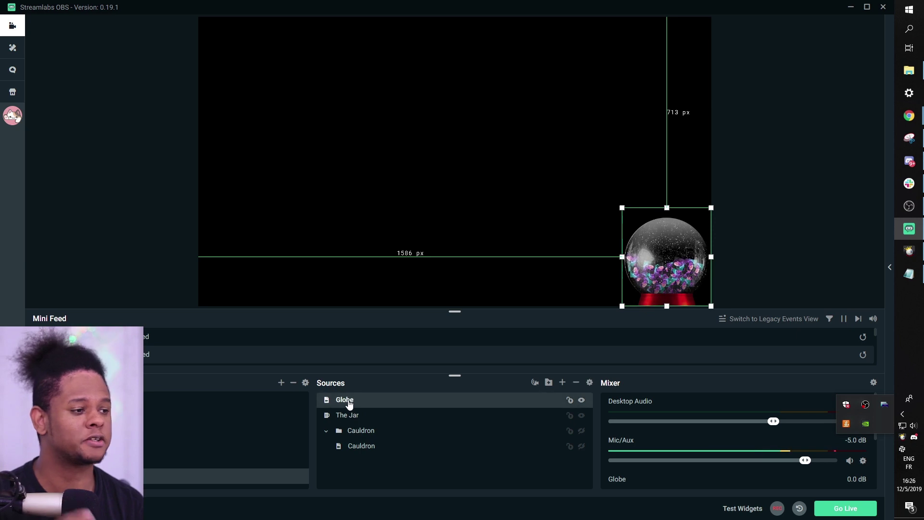
right_click(348, 399)
left_click(383, 281)
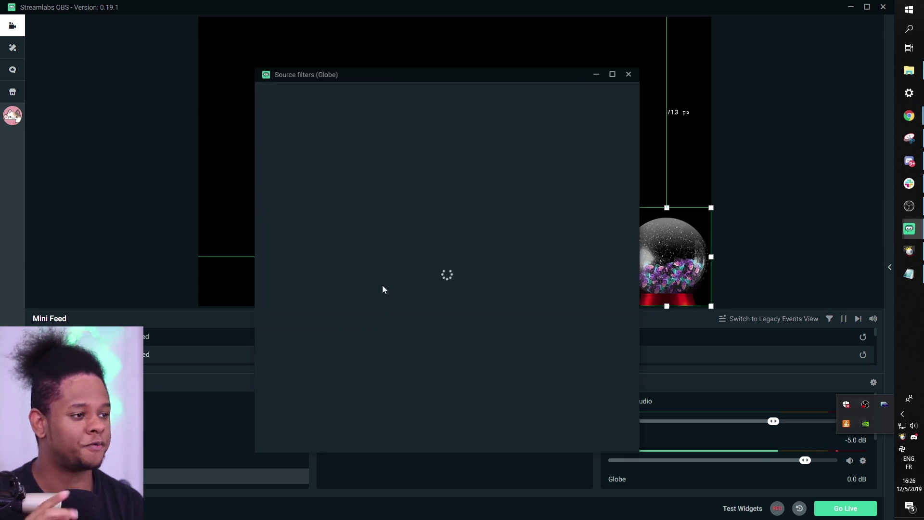
left_click(267, 223)
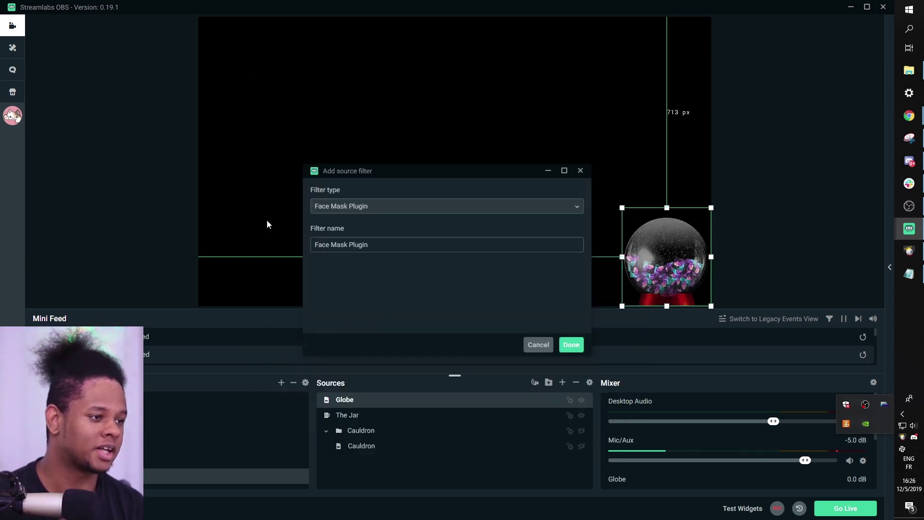
left_click(403, 214)
left_click(370, 280)
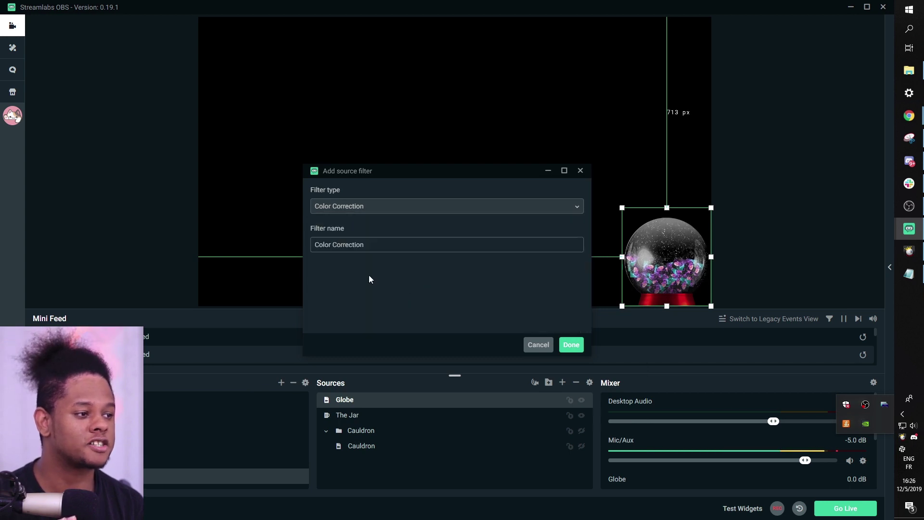
left_click(571, 346)
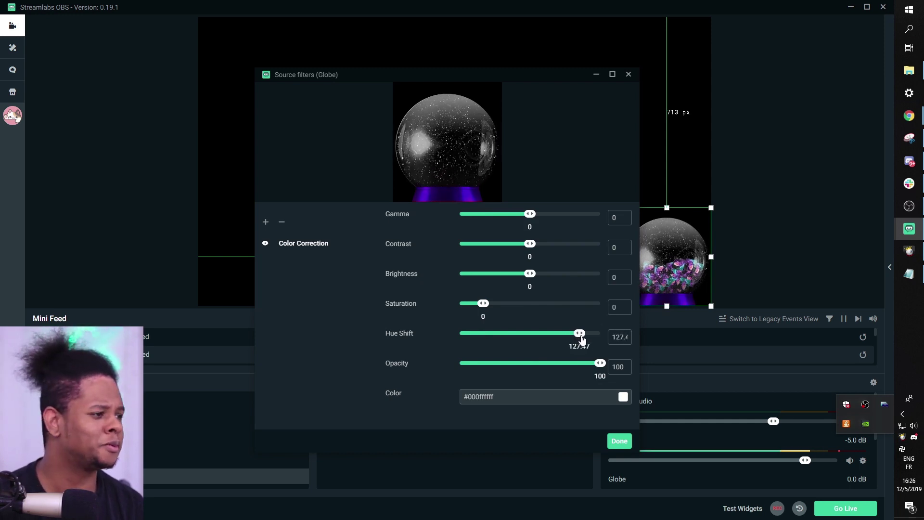
Step: Set Hue Shift to -163.49, contrast back to about zero, and Gamma to -0.2
left_click_drag(586, 340, 467, 339)
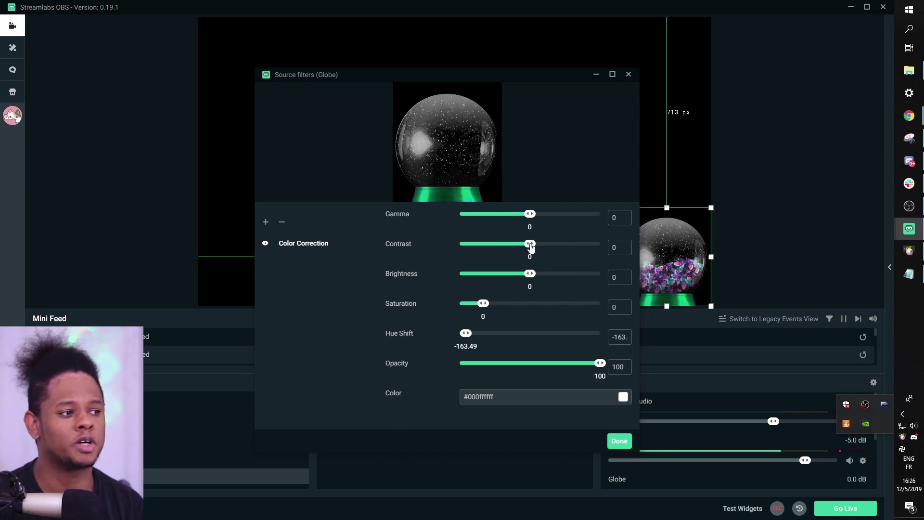
left_click_drag(521, 246, 357, 250)
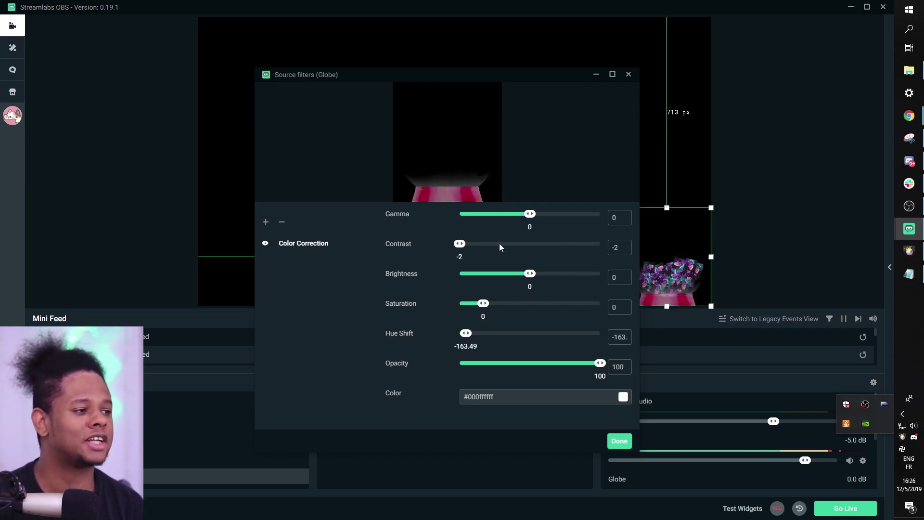
left_click(533, 248)
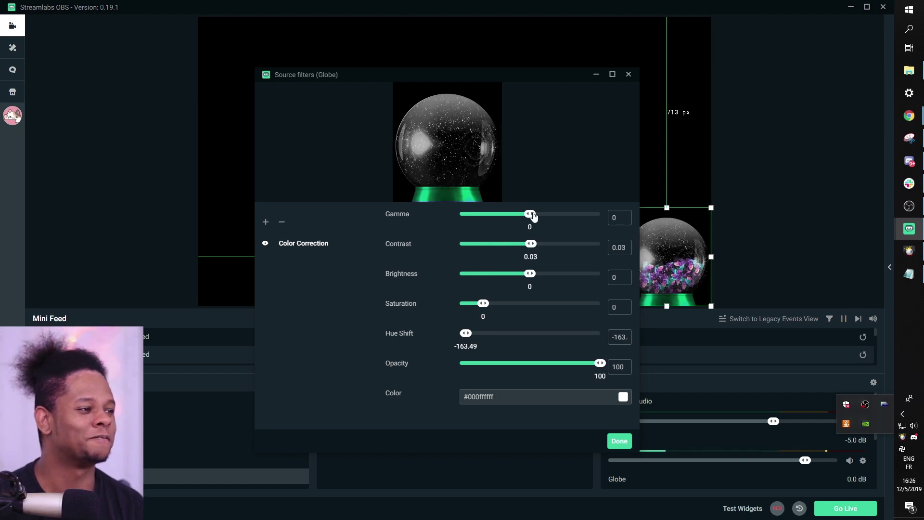
left_click_drag(540, 212, 480, 216)
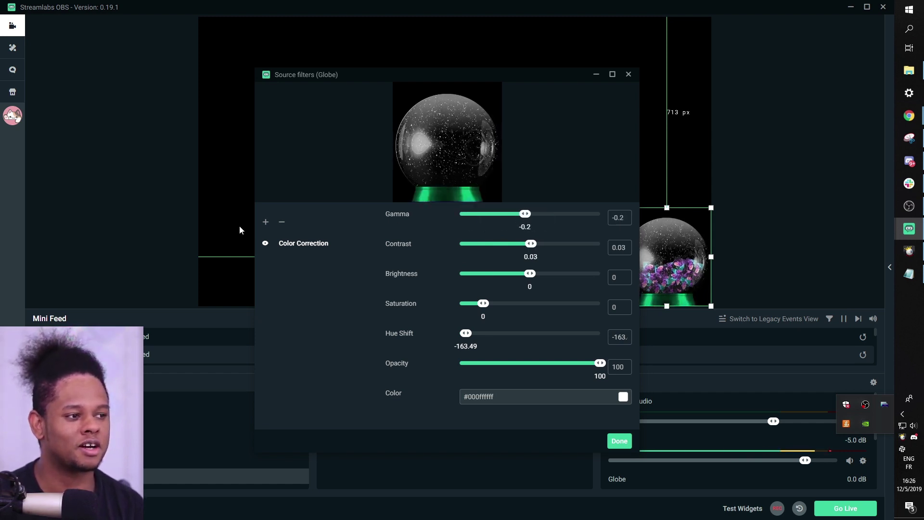
key("Escape")
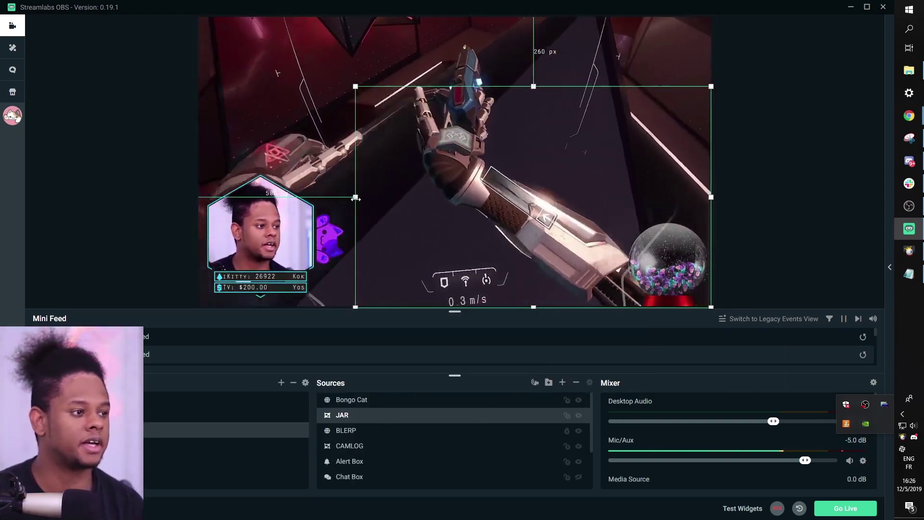
Step: Narrow the JAR box from its left and top edges and nudge it into the lower-right corner
left_click_drag(356, 197, 663, 199)
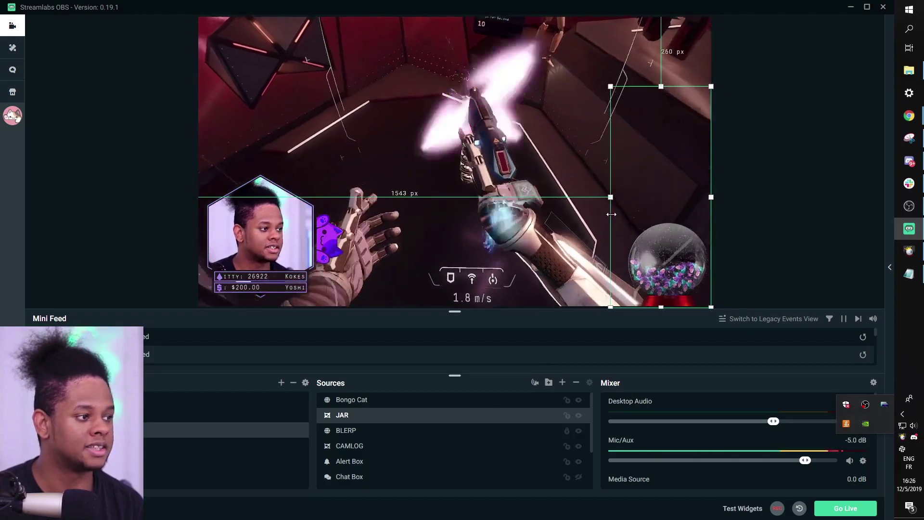
mouse_move(680, 283)
left_mouse_down()
mouse_move(661, 248)
mouse_move(324, 216)
mouse_move(567, 216)
mouse_move(694, 289)
mouse_move(653, 264)
mouse_move(669, 279)
left_mouse_up()
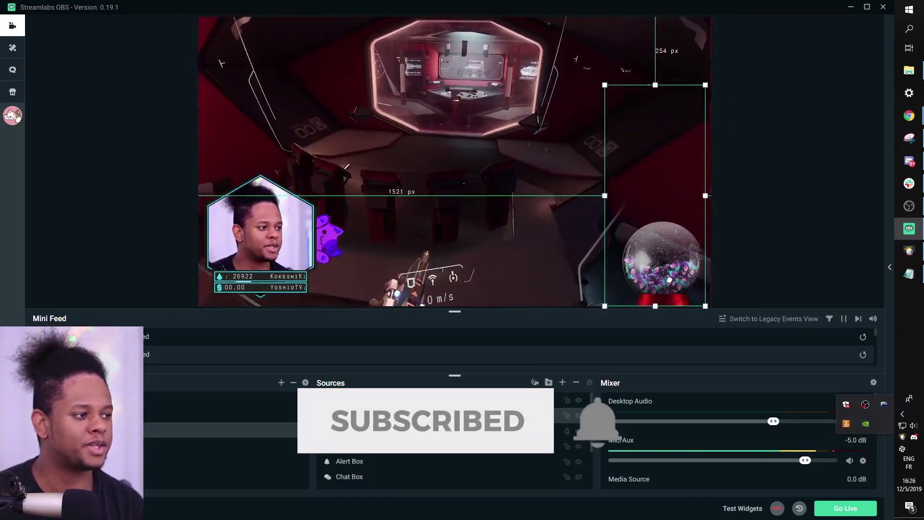
left_click_drag(667, 85, 668, 212)
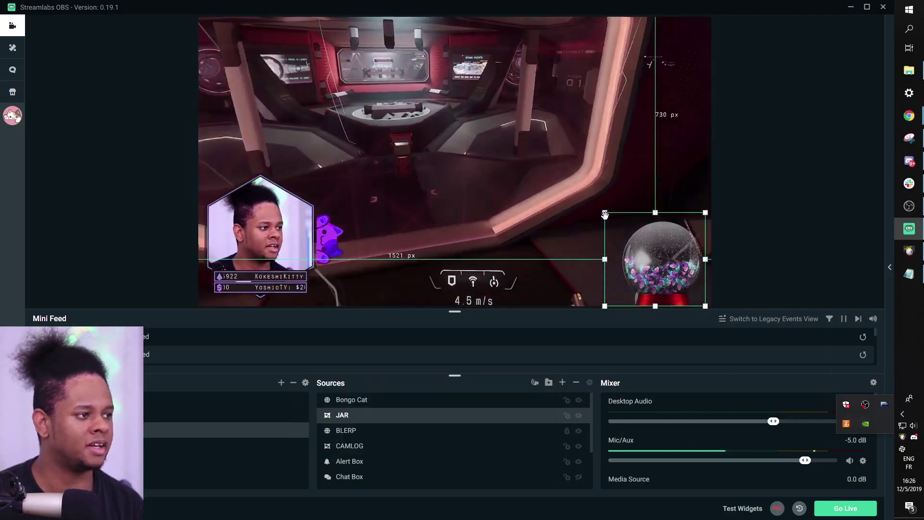